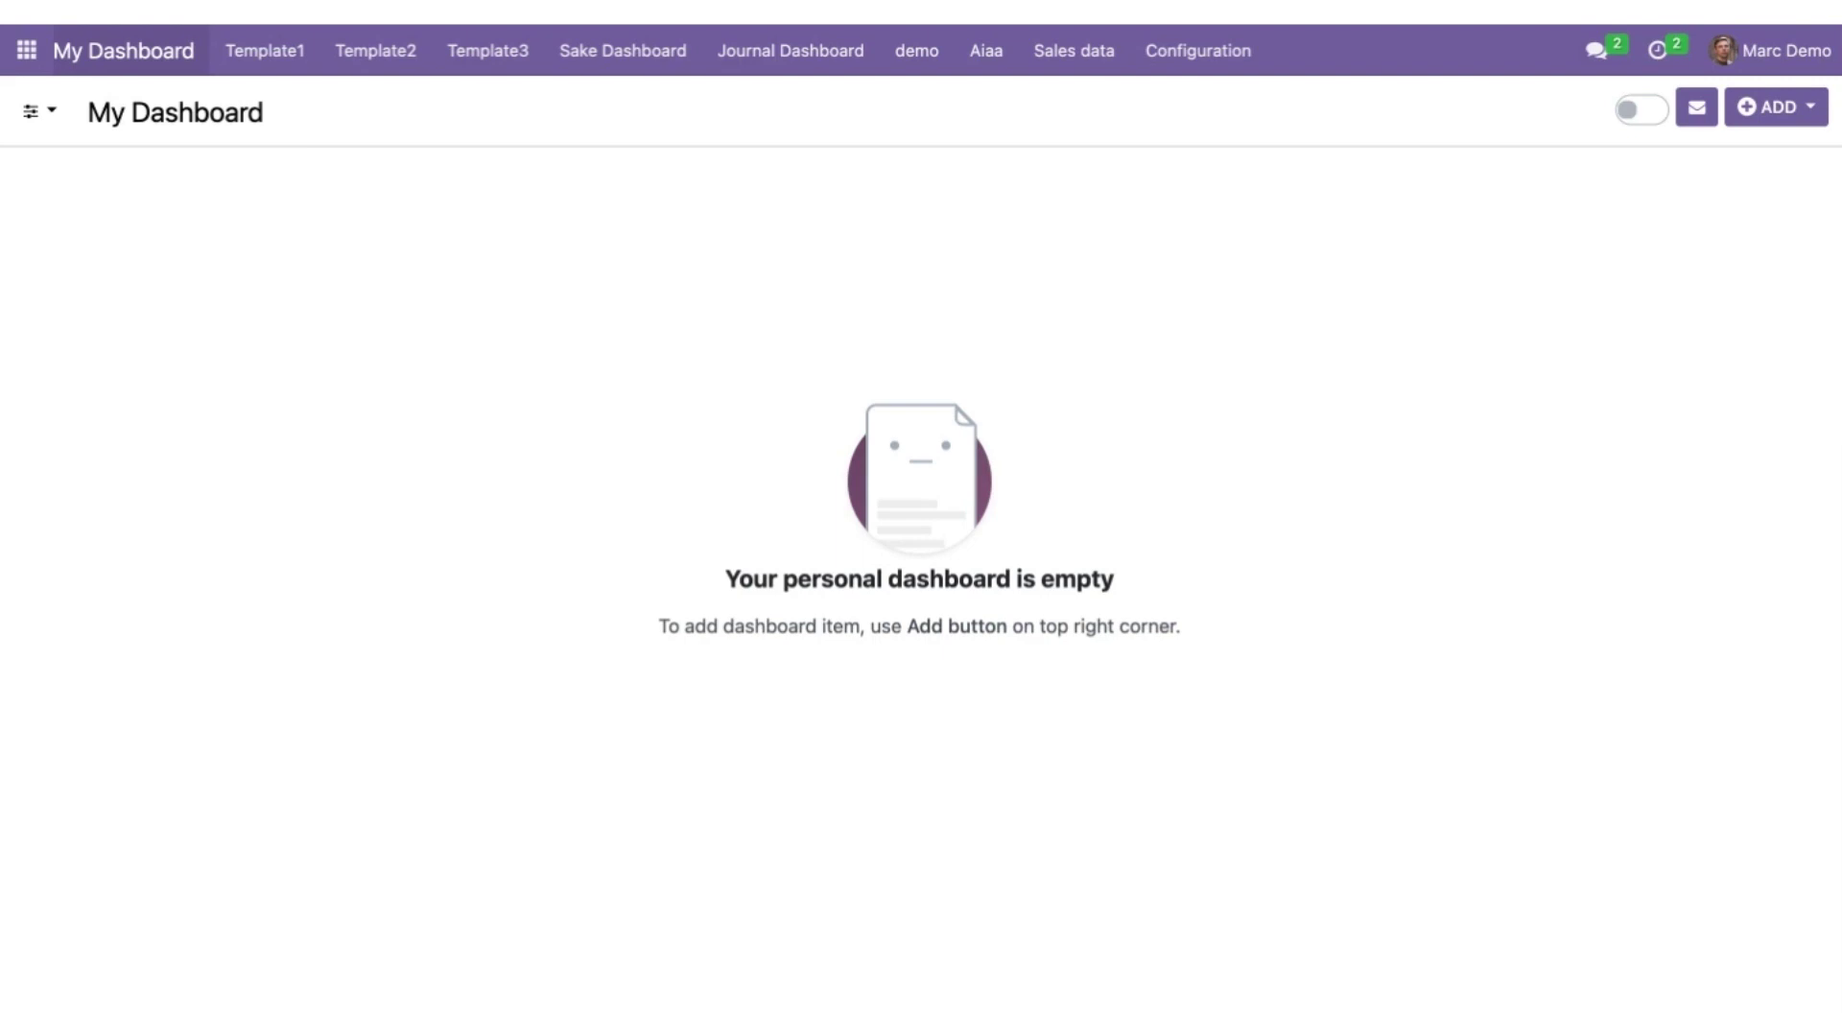
- Generate AI chart items from the Sales Order model with Generate Items with AI
left_click(1791, 117)
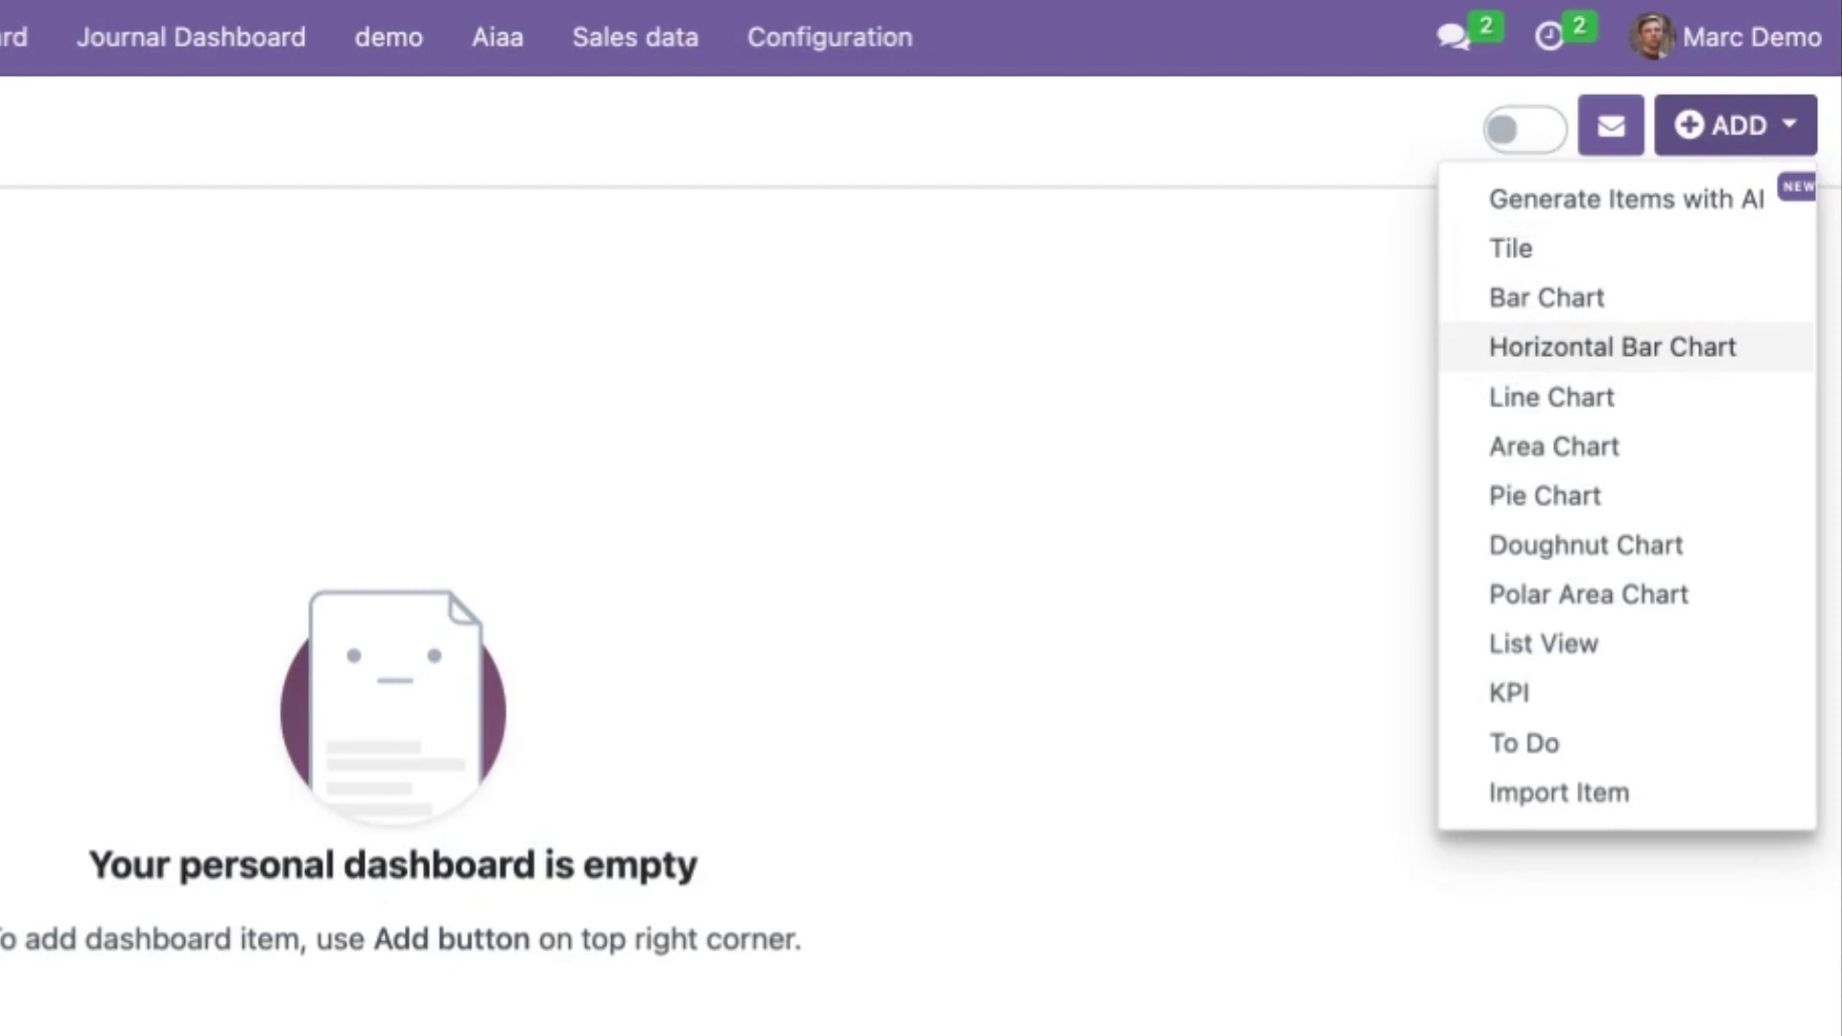
left_click(1615, 201)
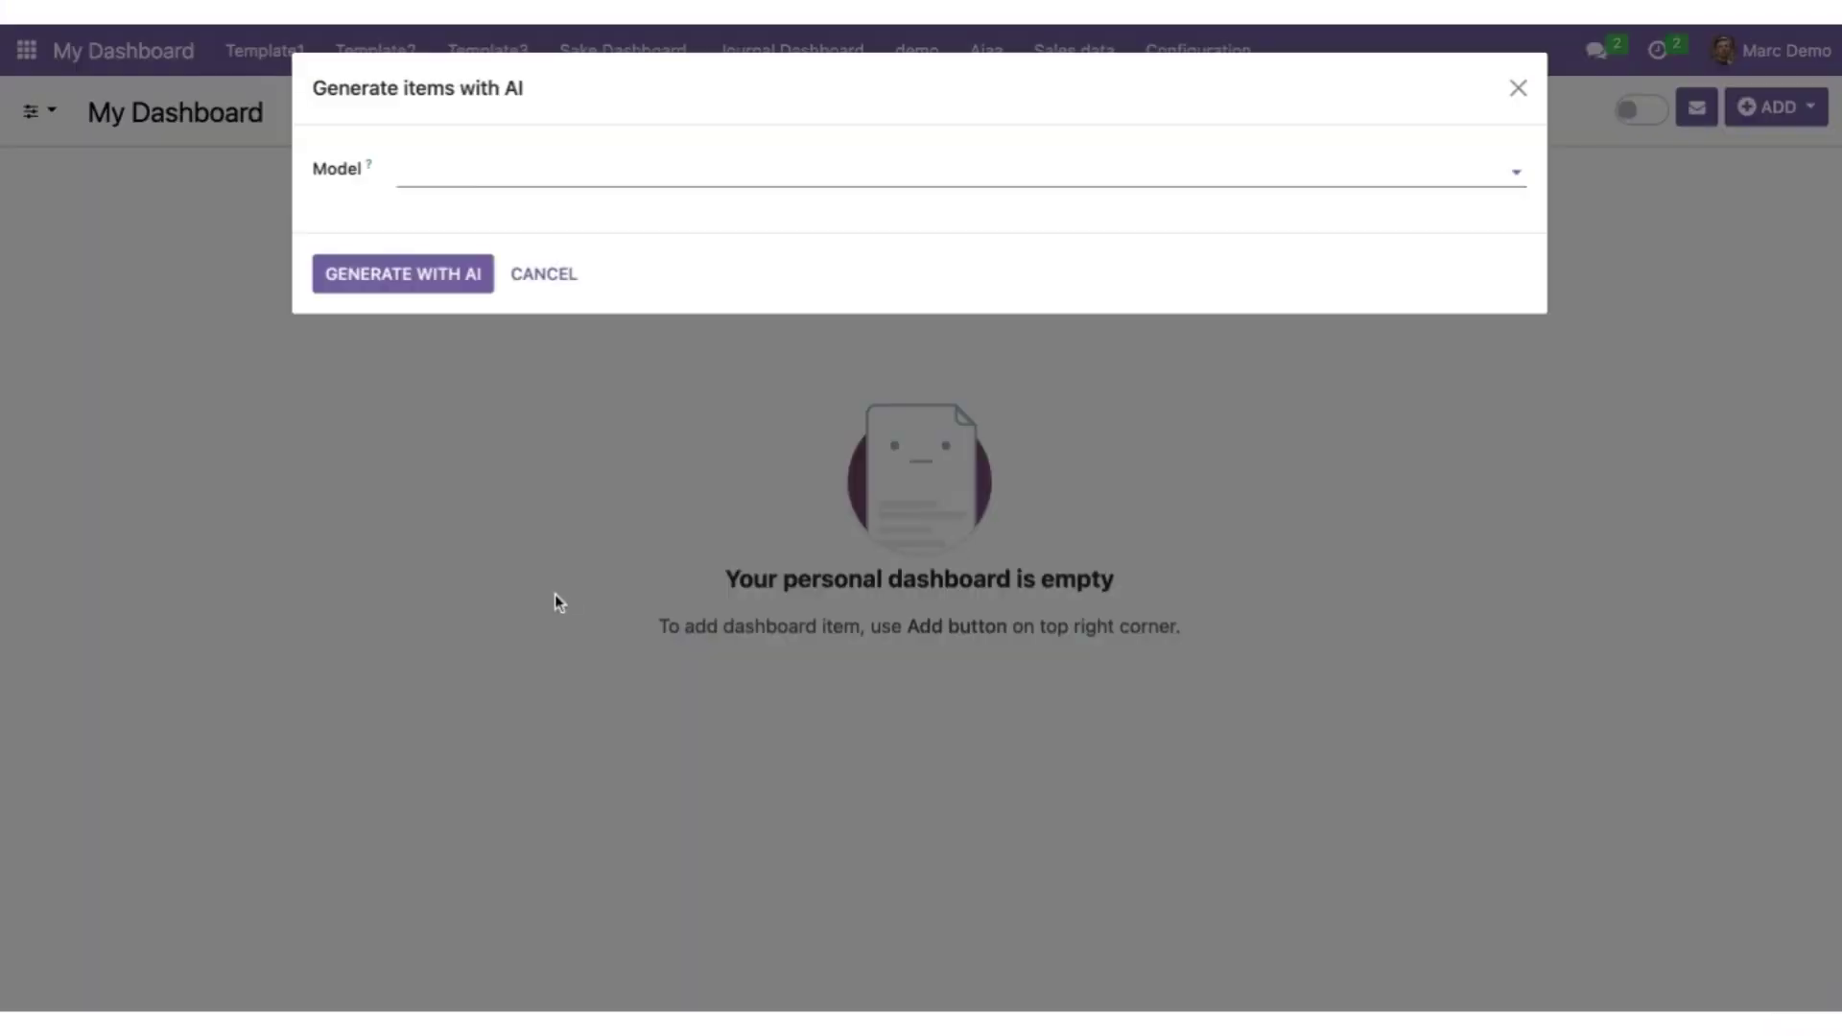
left_click(520, 162)
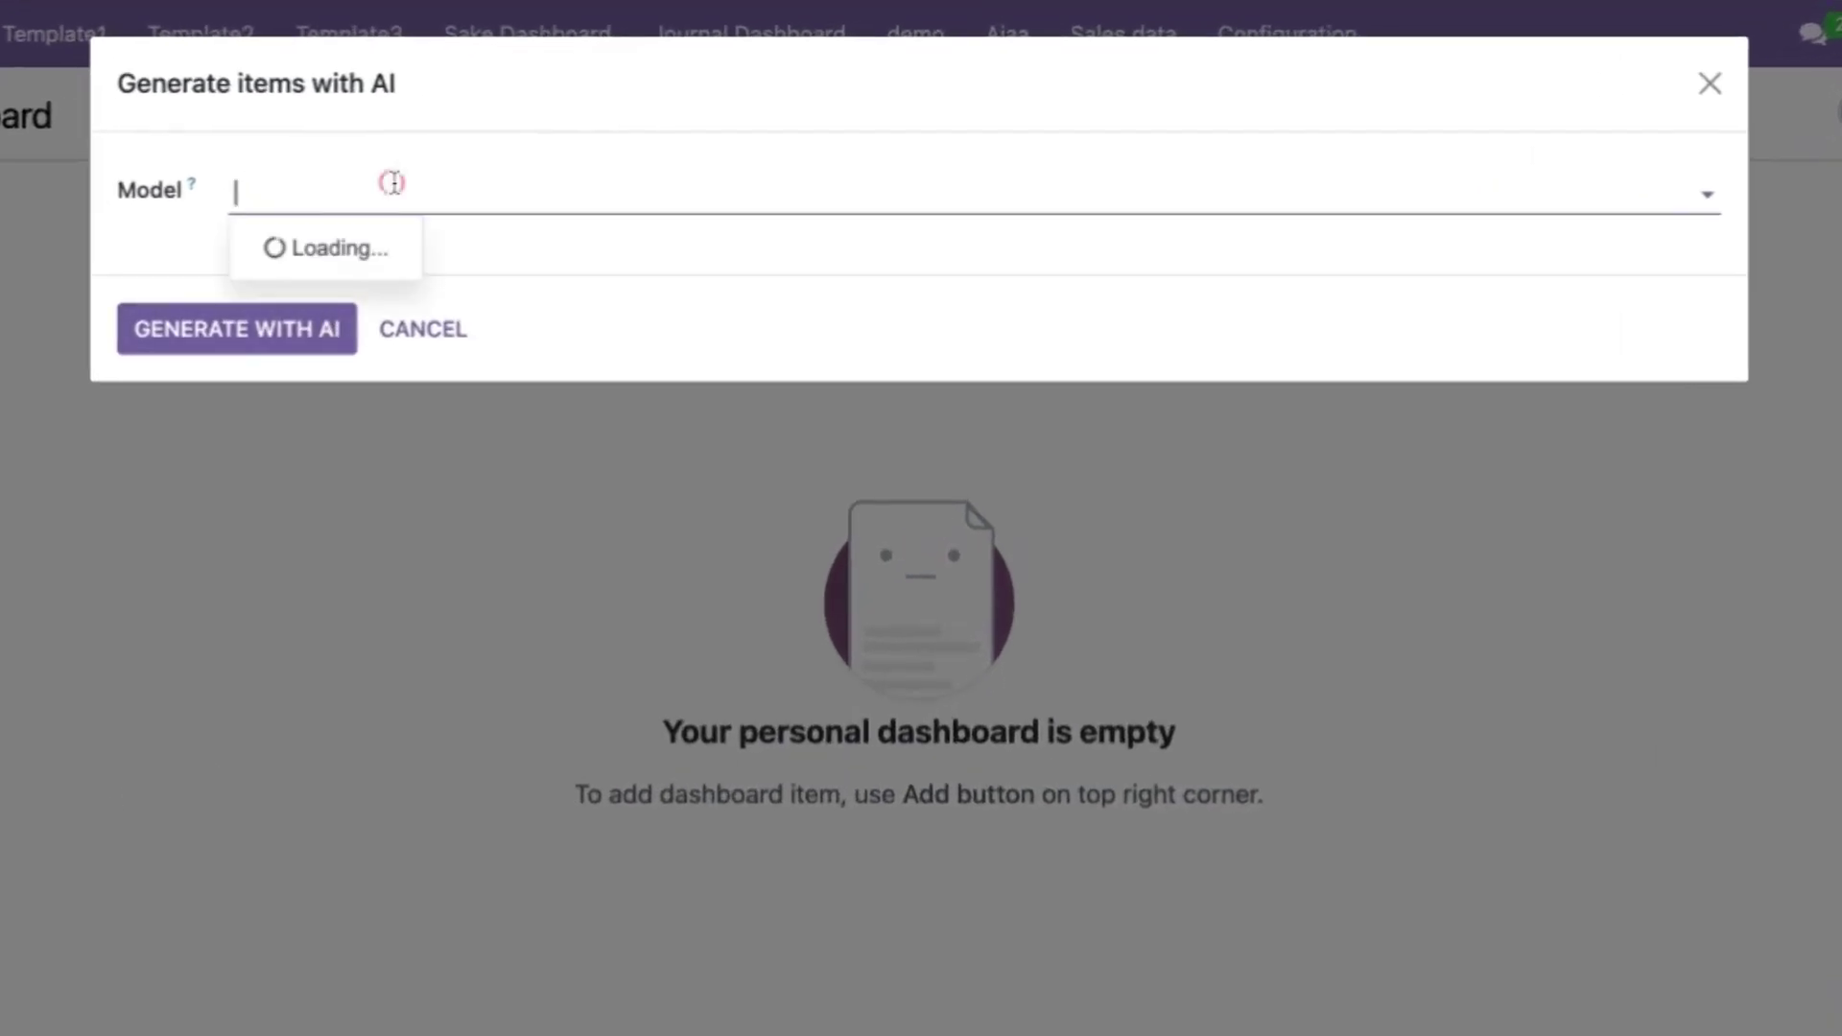
type("Sales")
type("Sales")
key("Down")
key("Up")
key("Return")
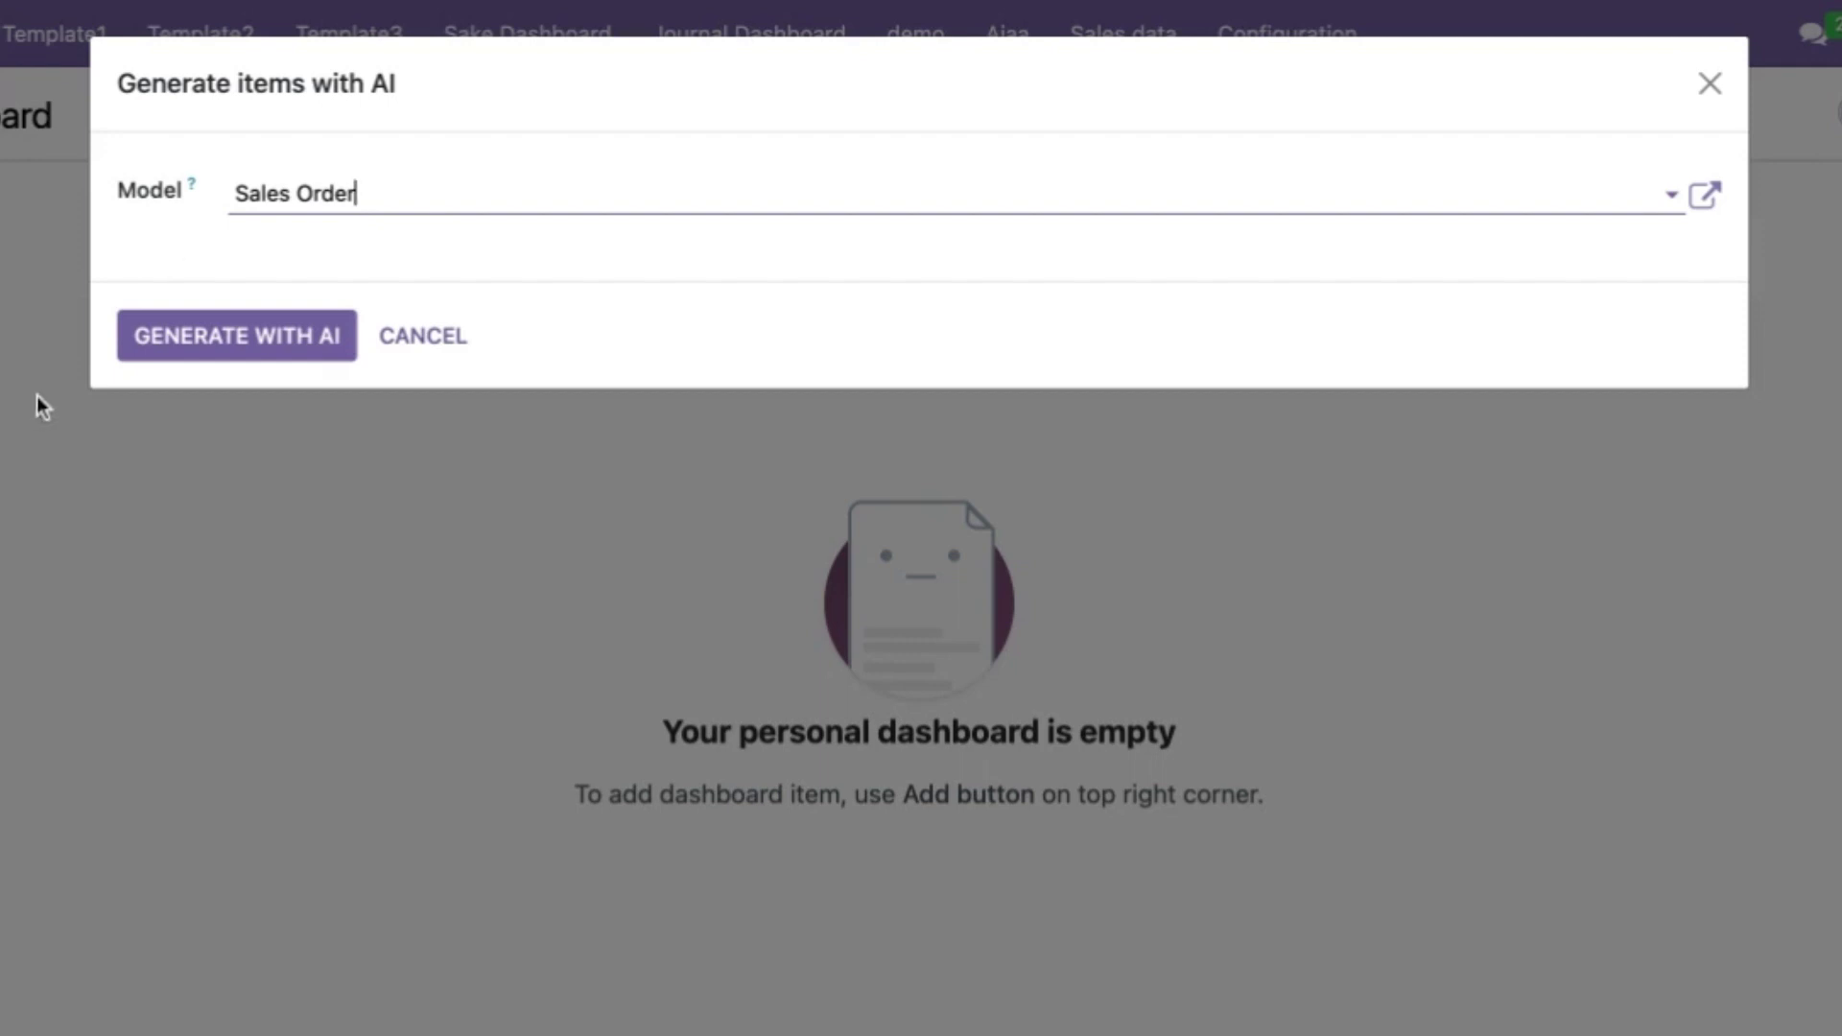
left_click(139, 357)
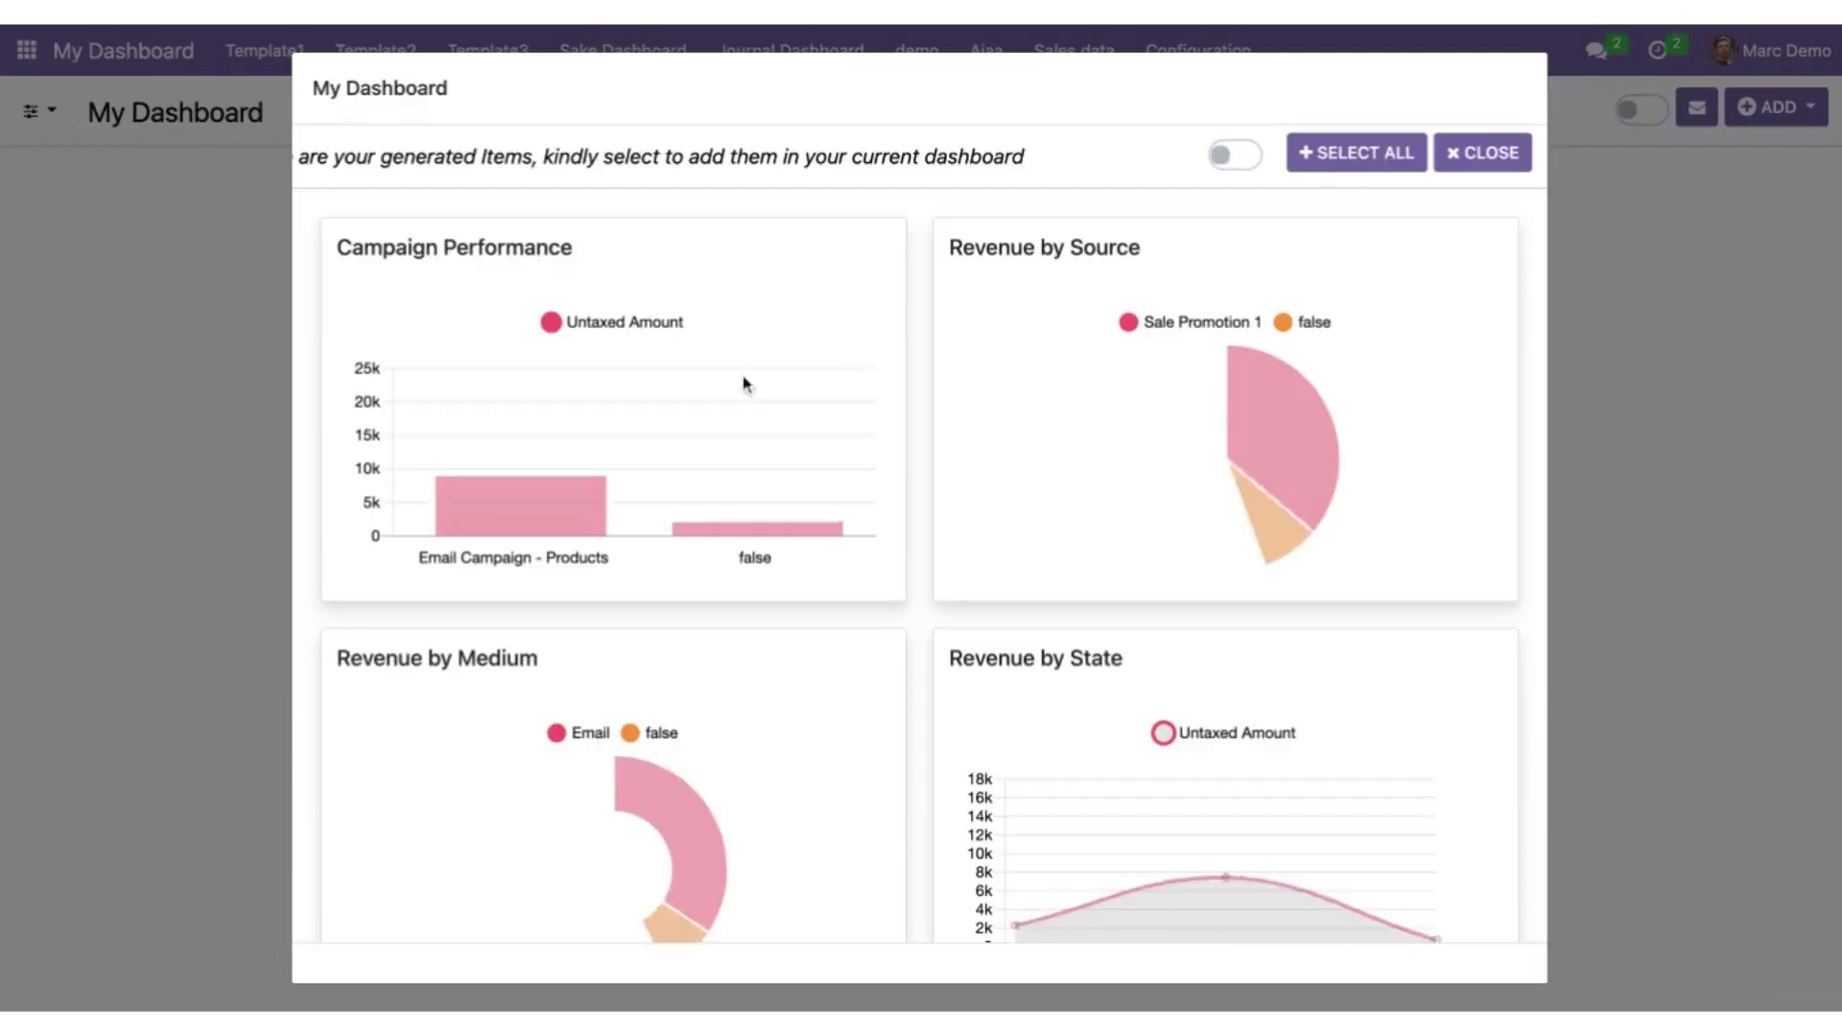
- Scroll through the generated items, including Revenue by Company and Revenue by Currency
scroll(693, 515, "down", 5)
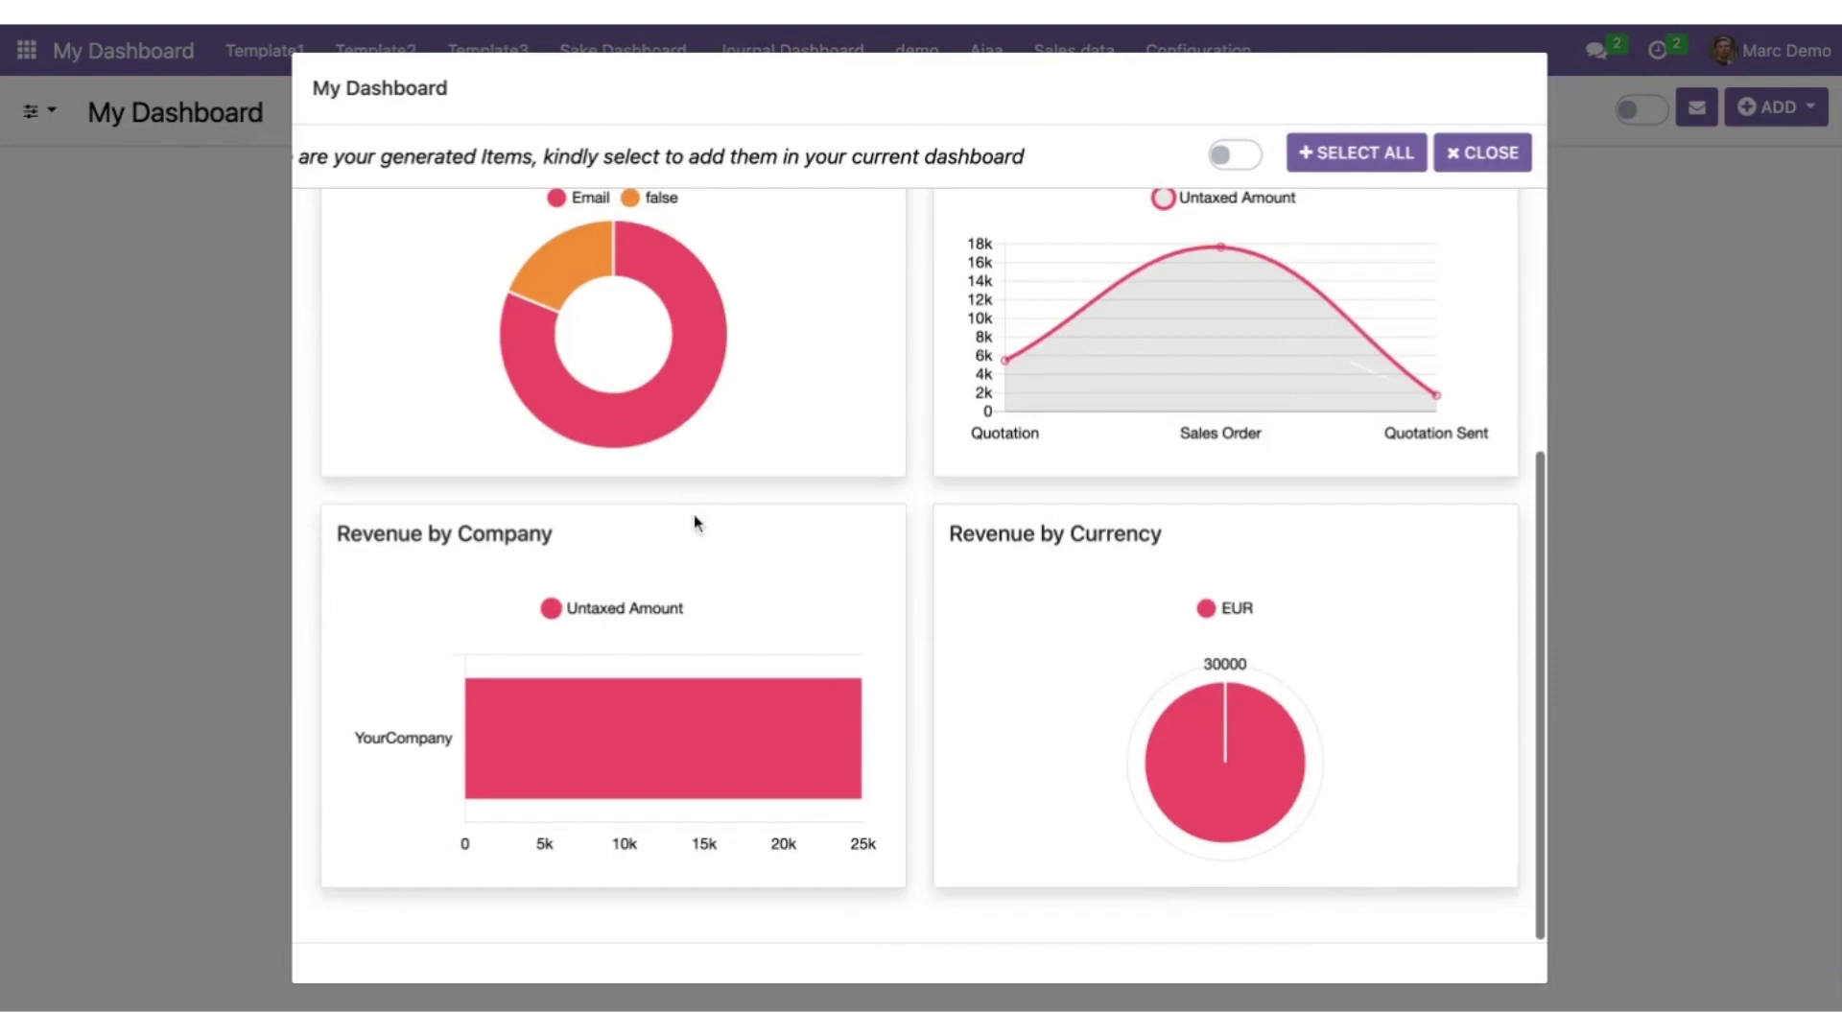
scroll(693, 515, "up", 6)
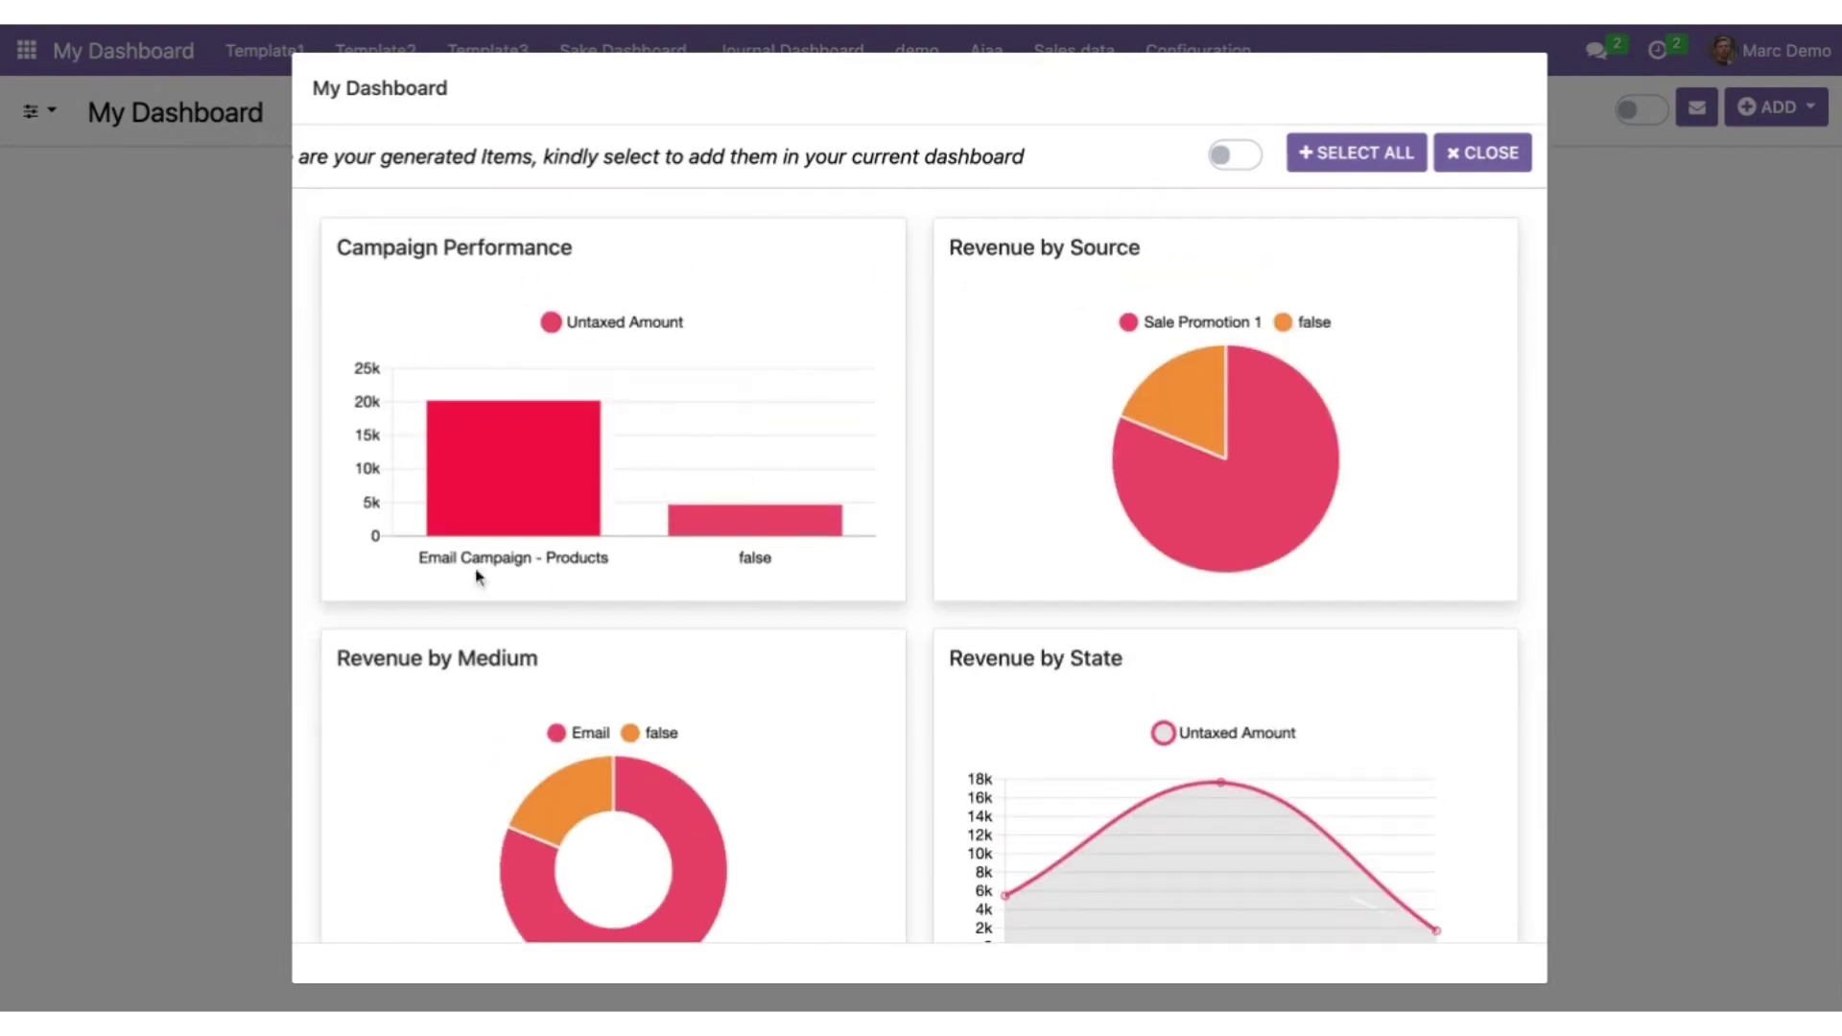
scroll(444, 718, "down", 1)
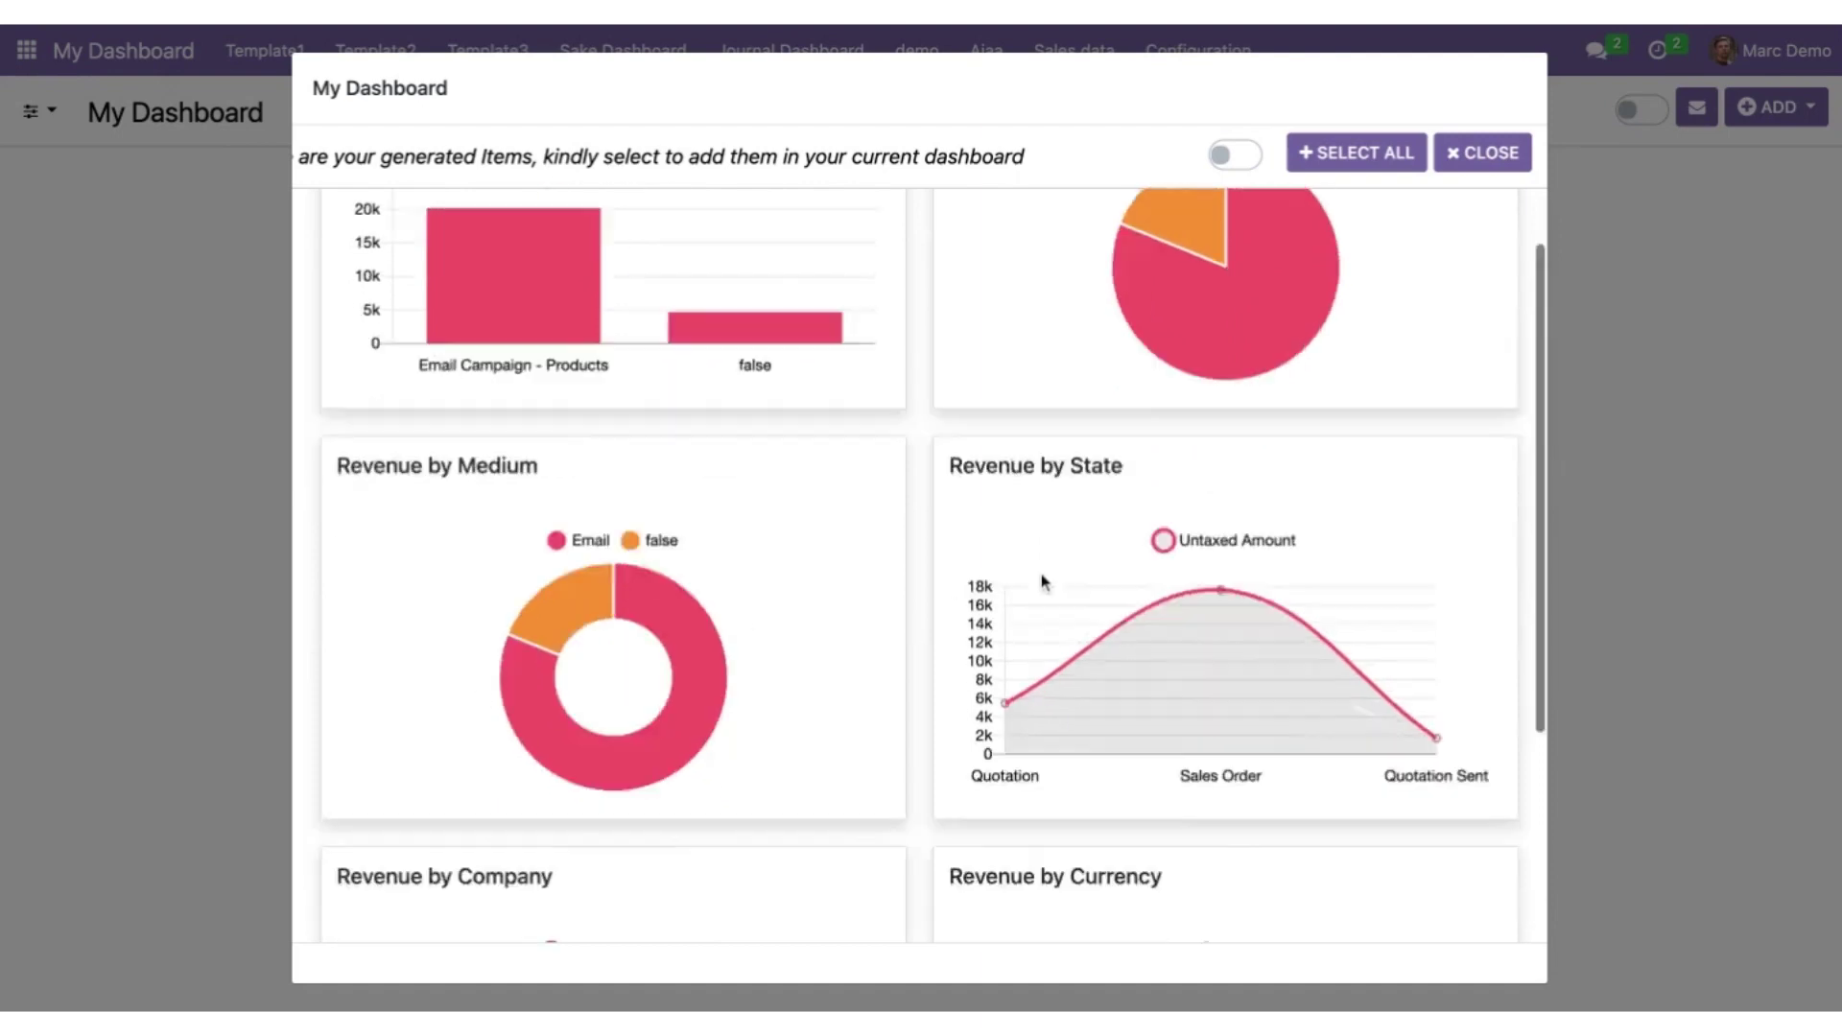
scroll(1042, 580, "down", 5)
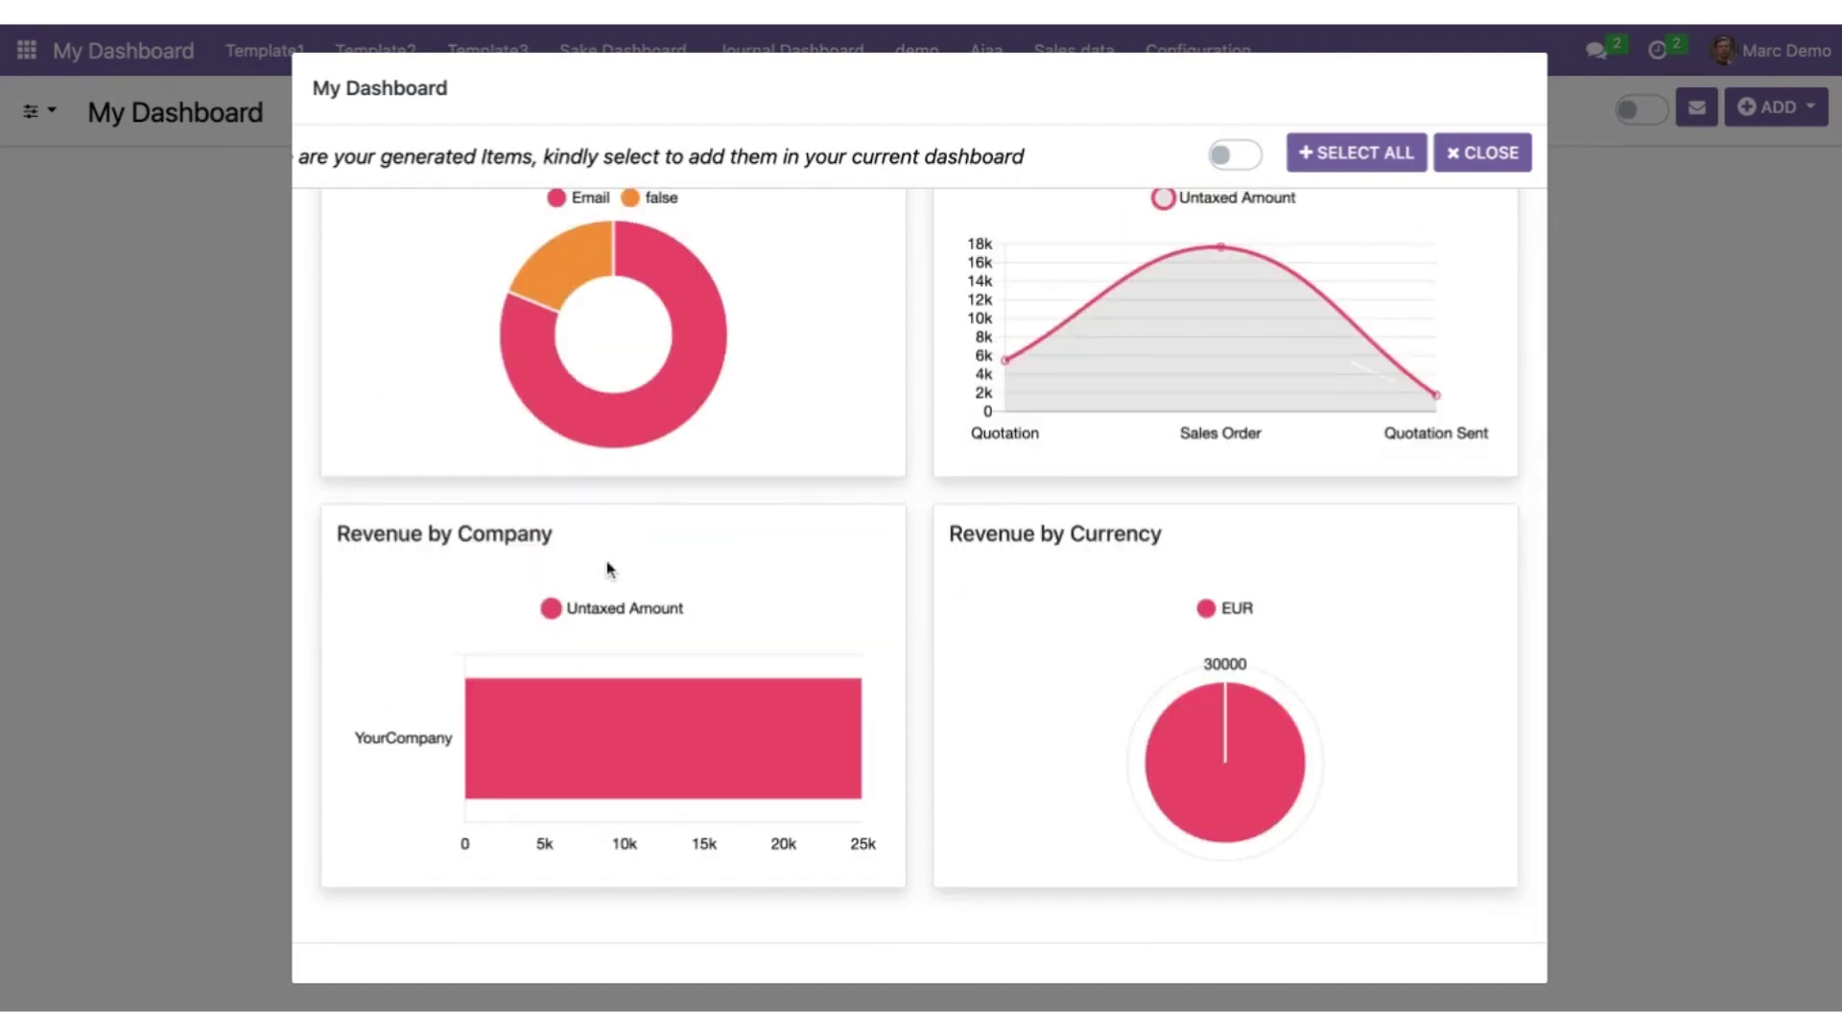
scroll(1049, 427, "up", 6)
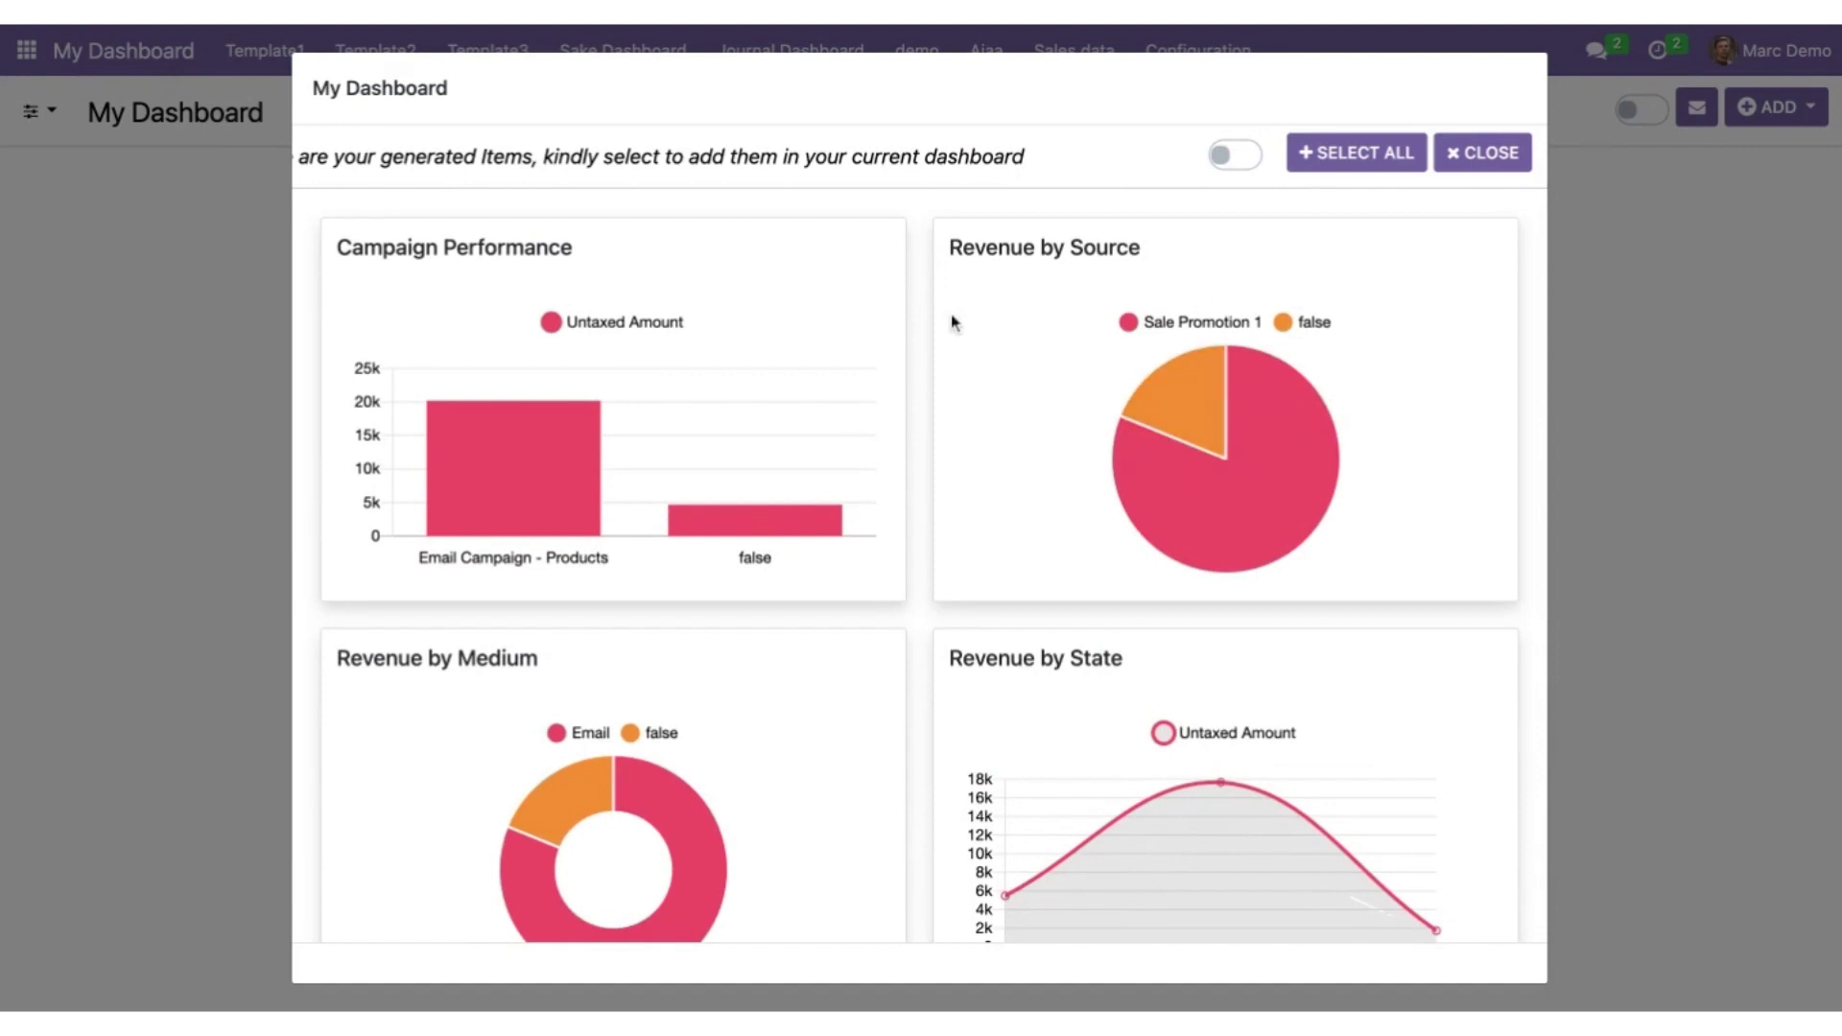
- Select all six generated charts, including Campaign Performance and Revenue by Source, and save them
left_click(776, 261)
left_click(1159, 251)
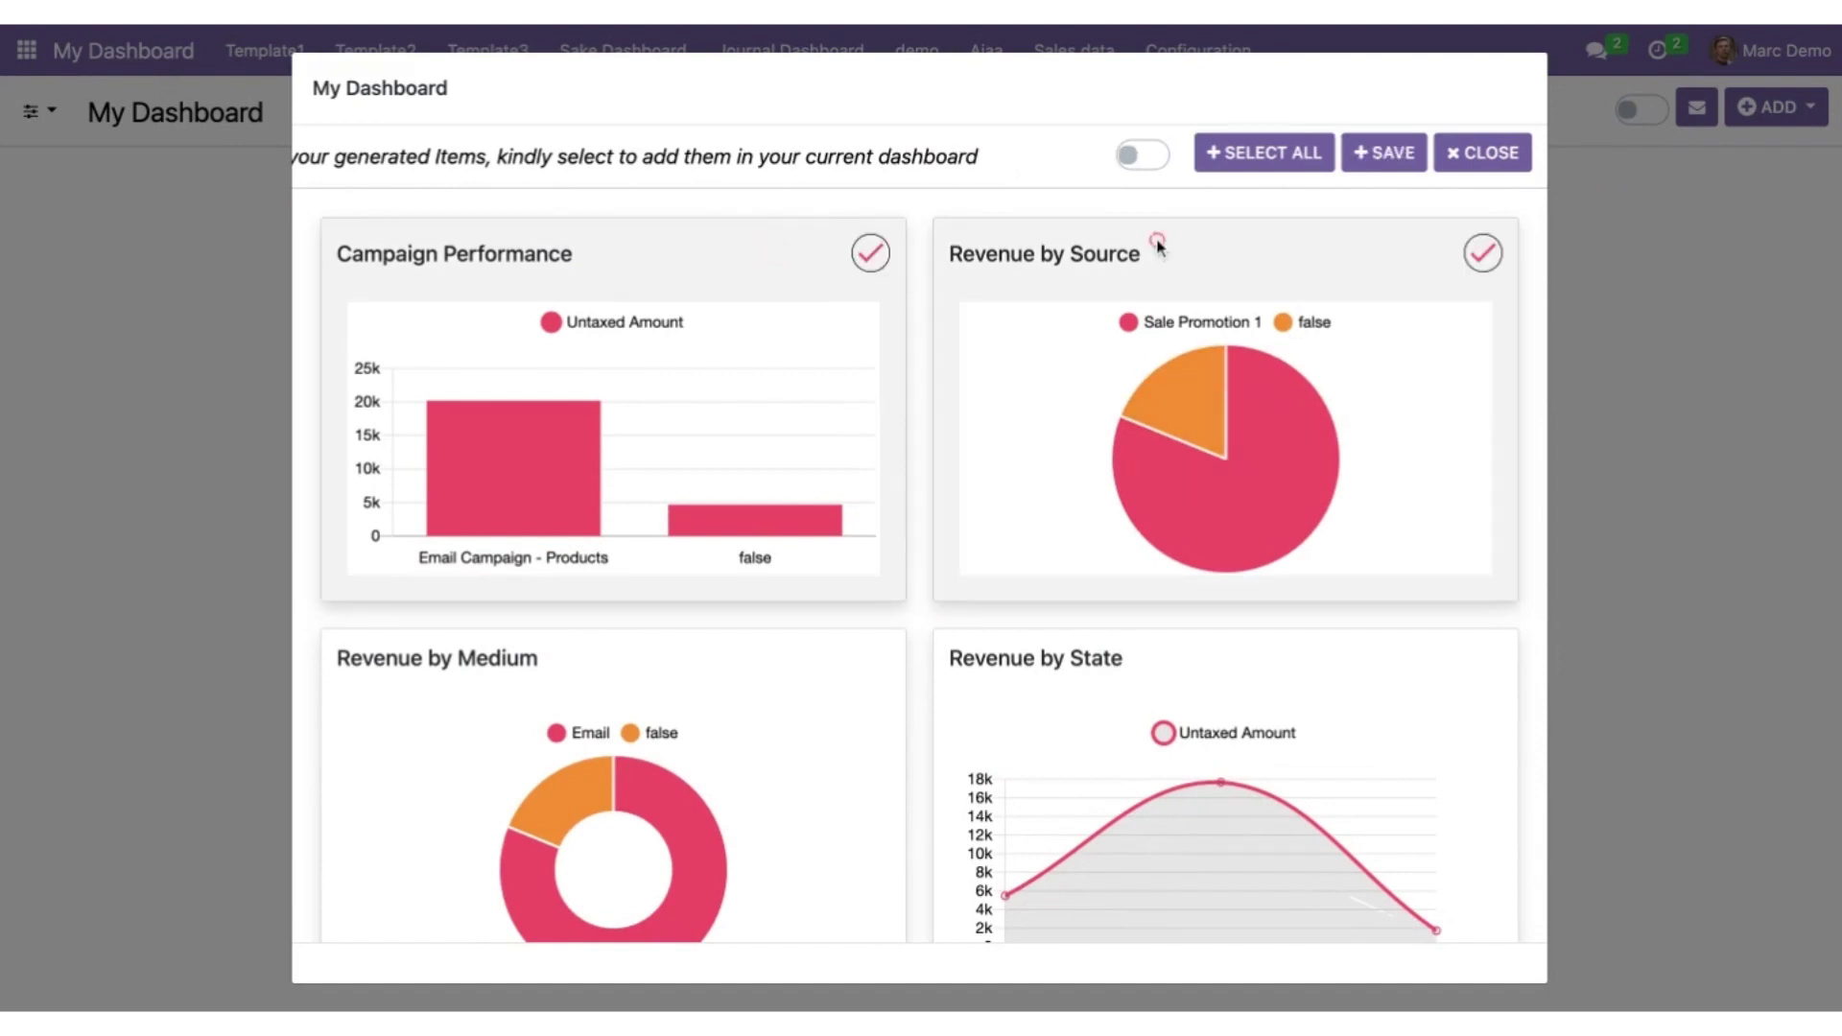
left_click(796, 669)
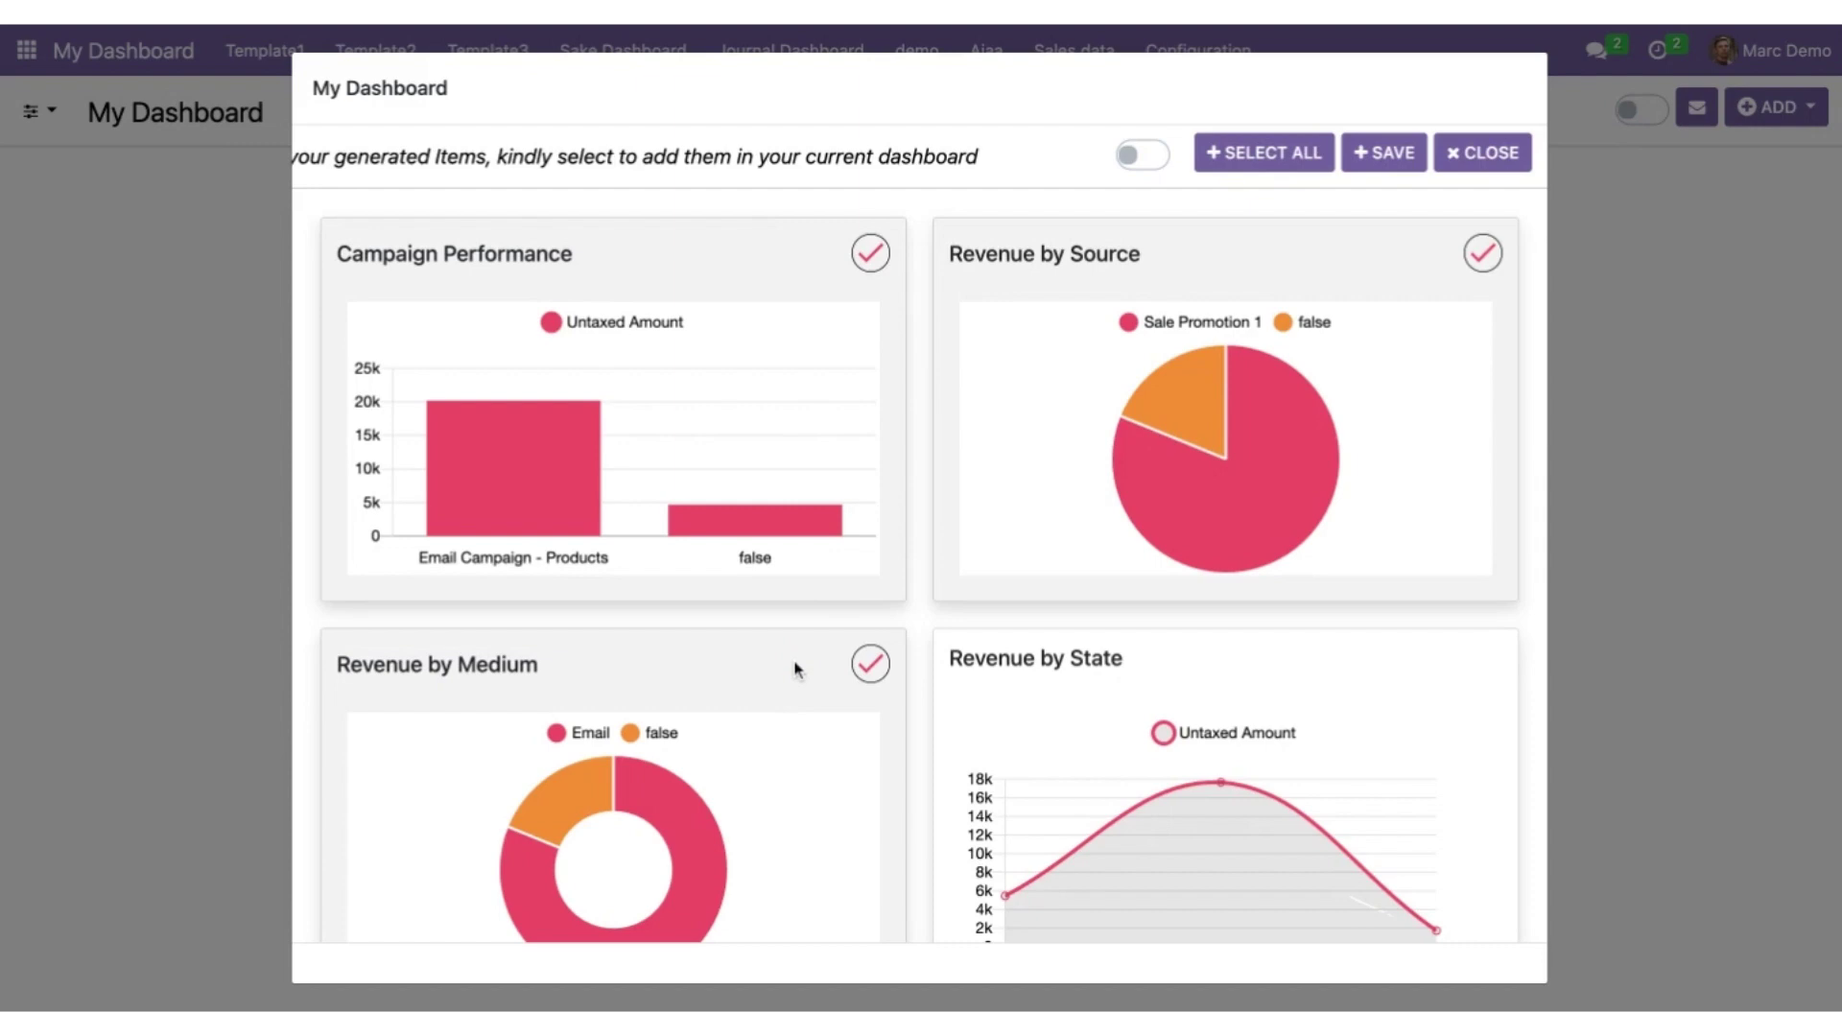
left_click(1271, 154)
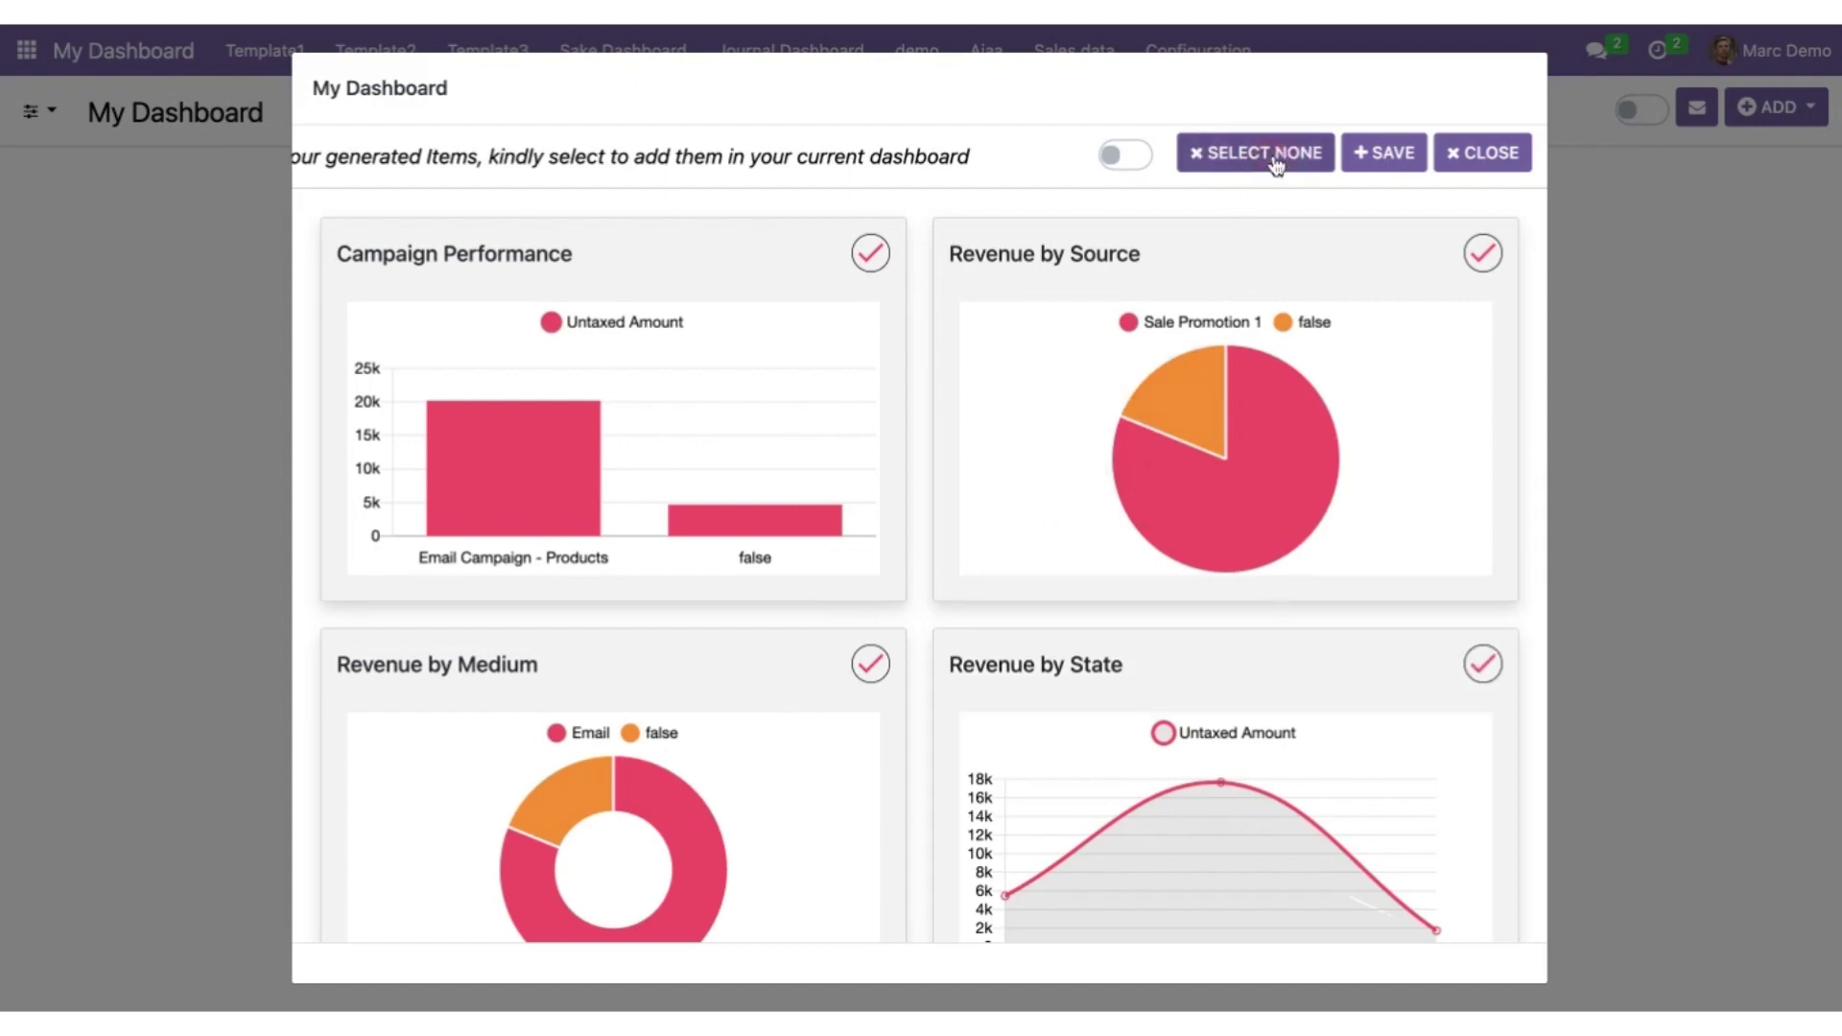
scroll(1100, 536, "down", 5)
scroll(1100, 528, "up", 5)
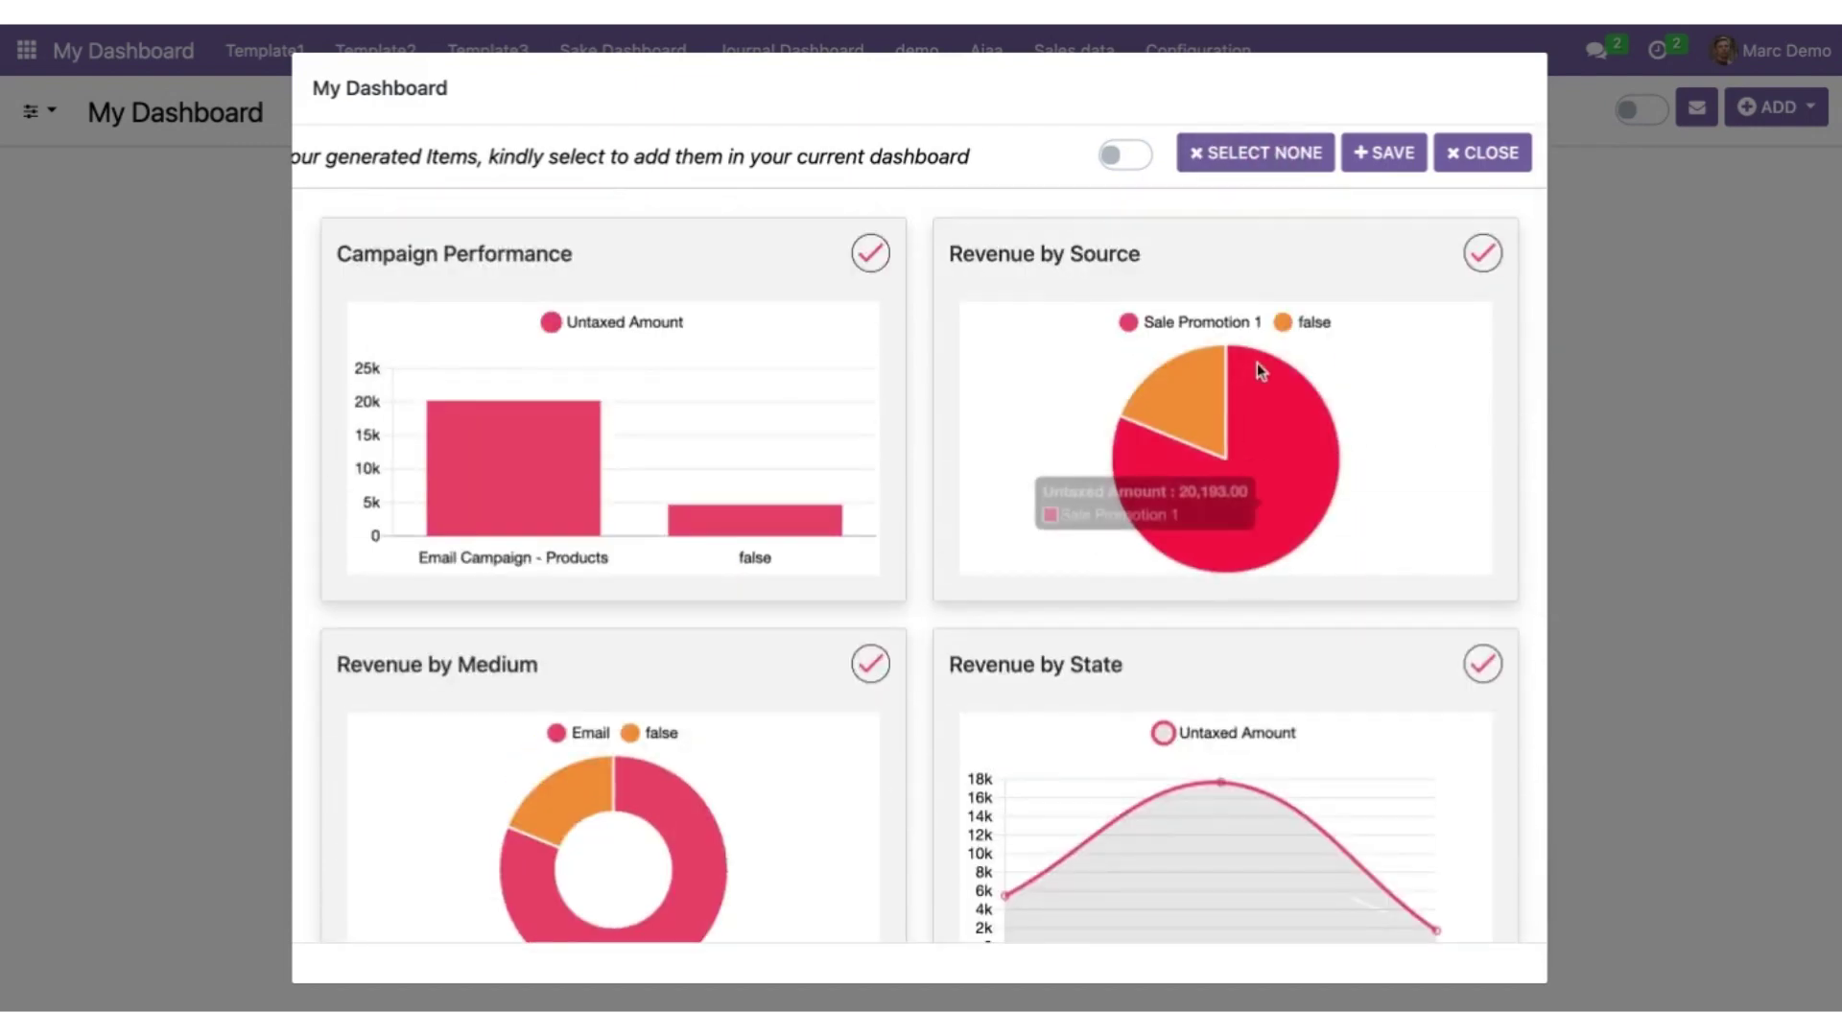
left_click(1408, 156)
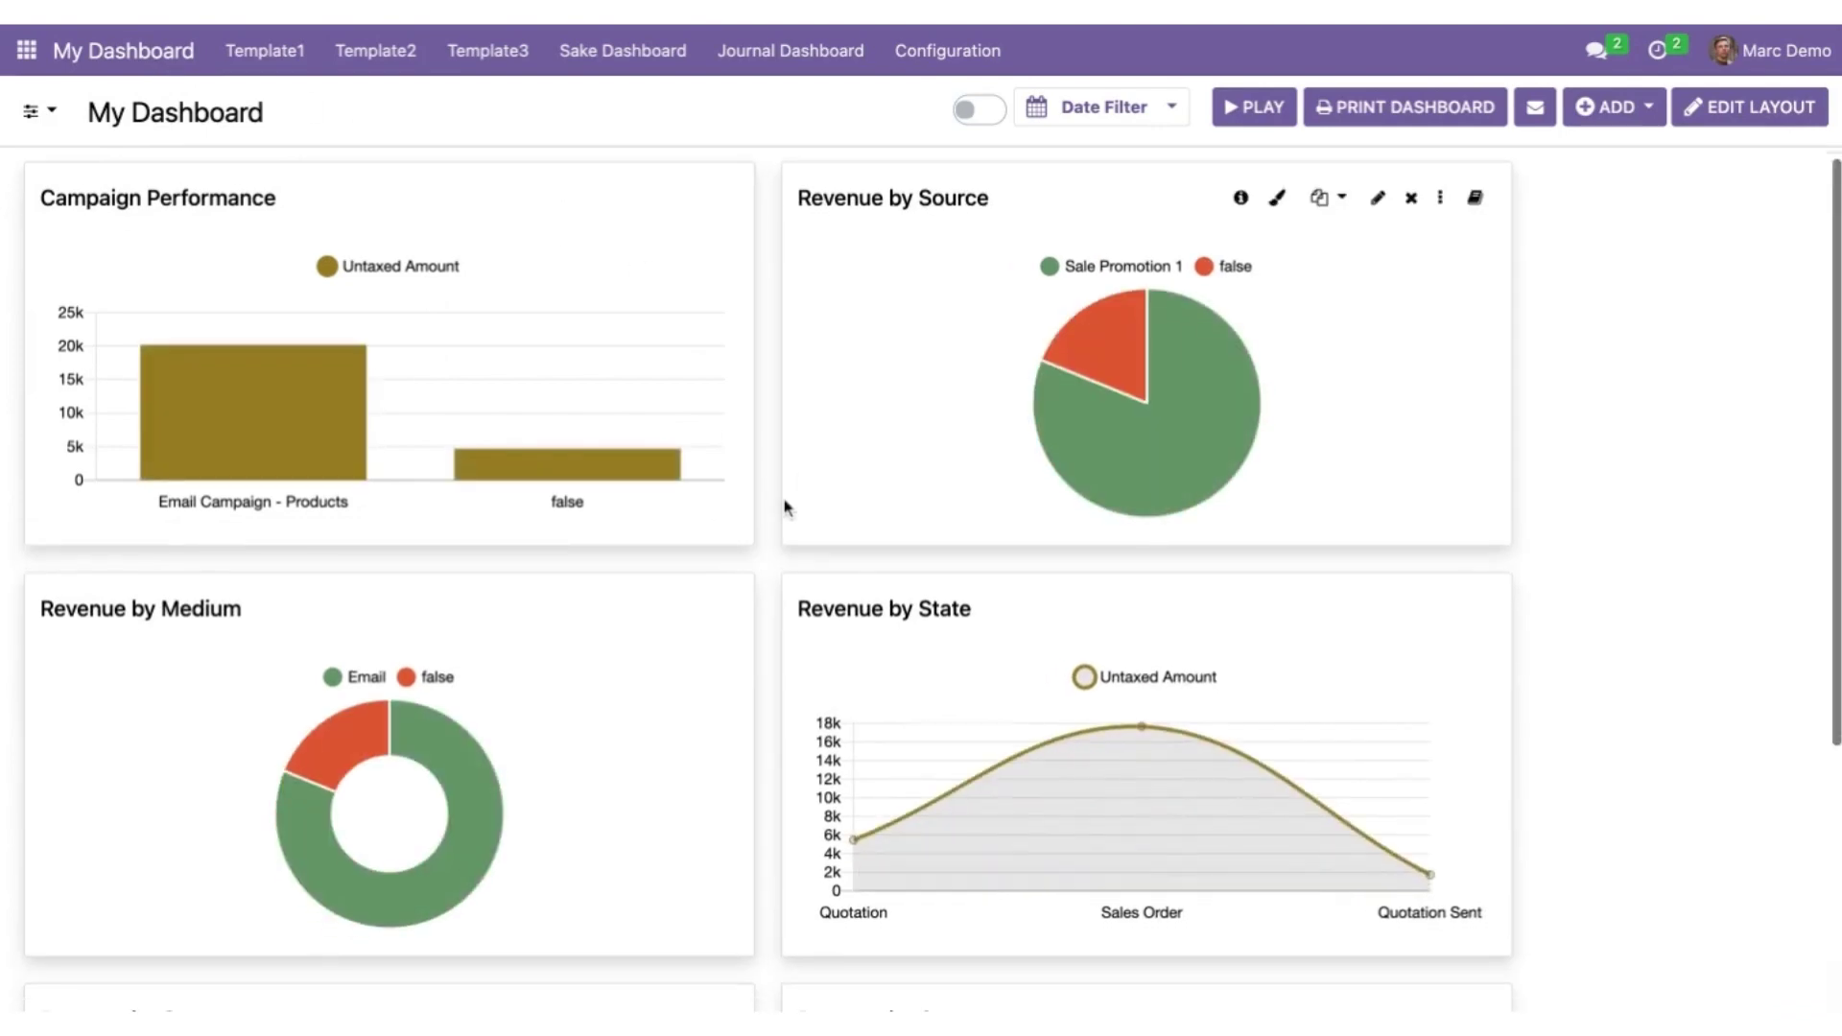
- Scroll down My Dashboard to check the new charts, such as Revenue by State, and back up
scroll(785, 507, "down", 4)
scroll(785, 507, "up", 4)
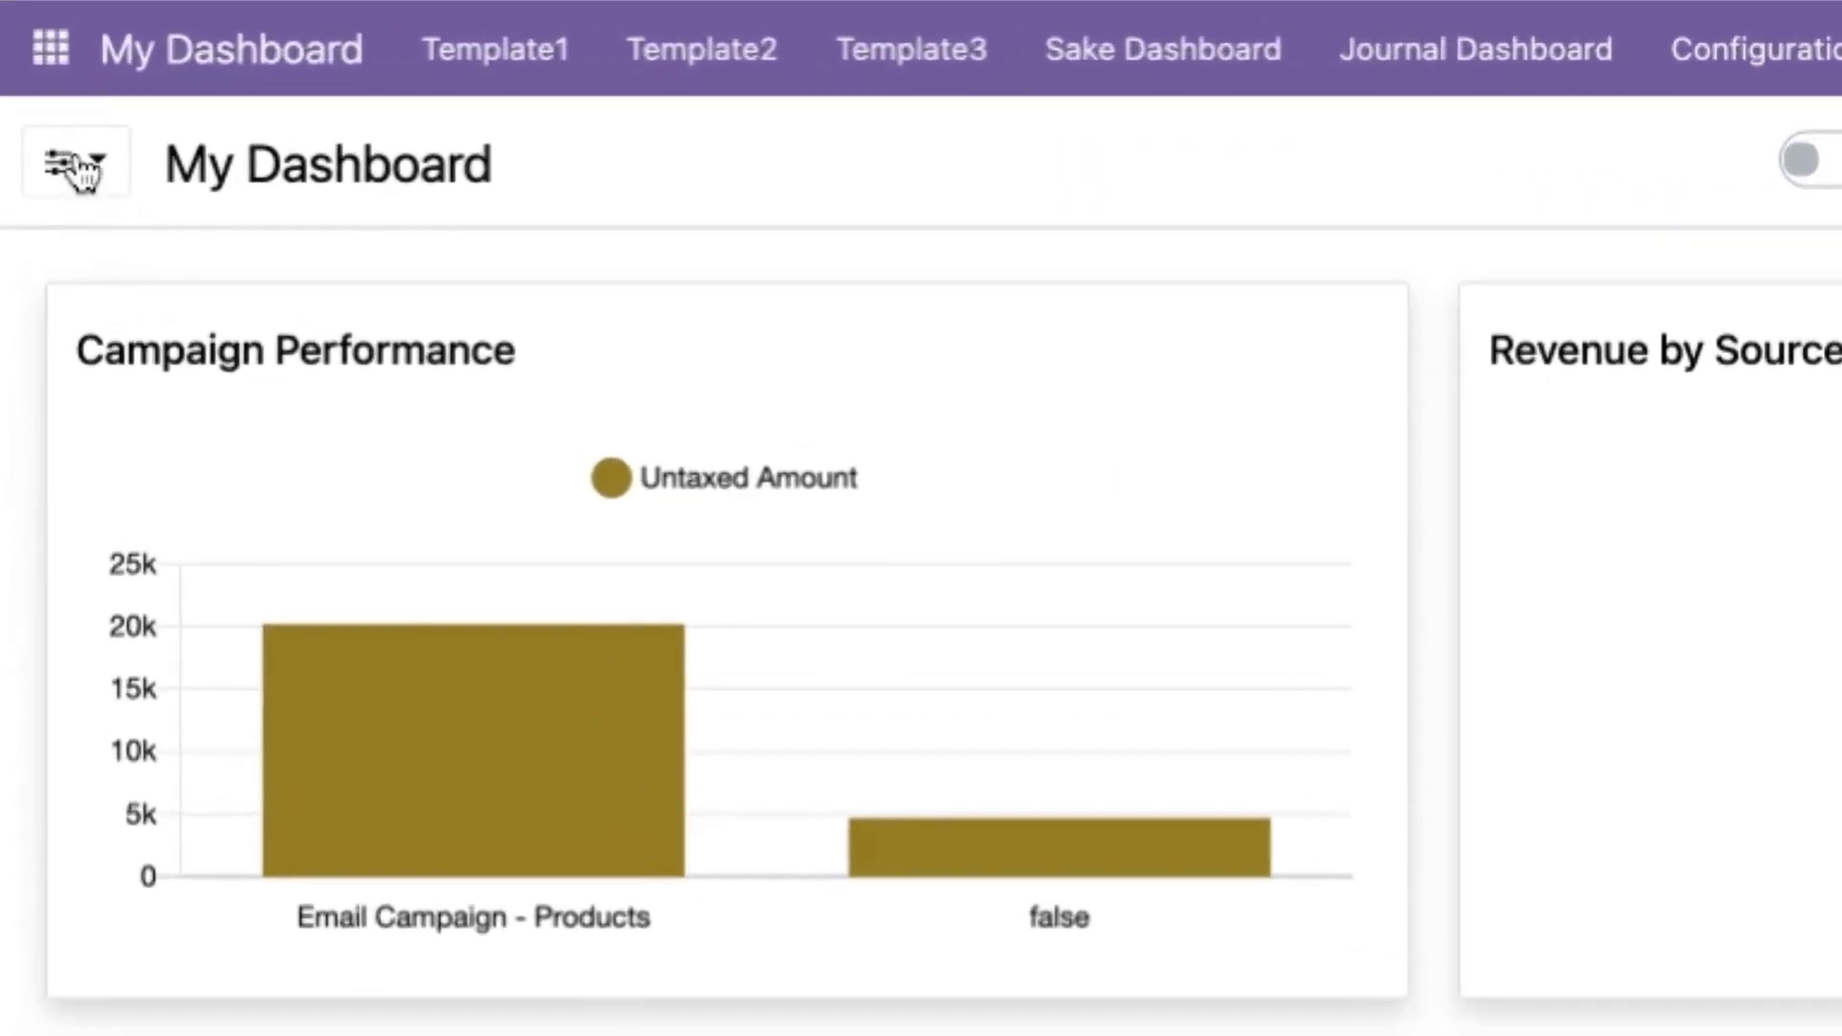
- Start an AI-generated dashboard with Sales Order as its model
left_click(79, 168)
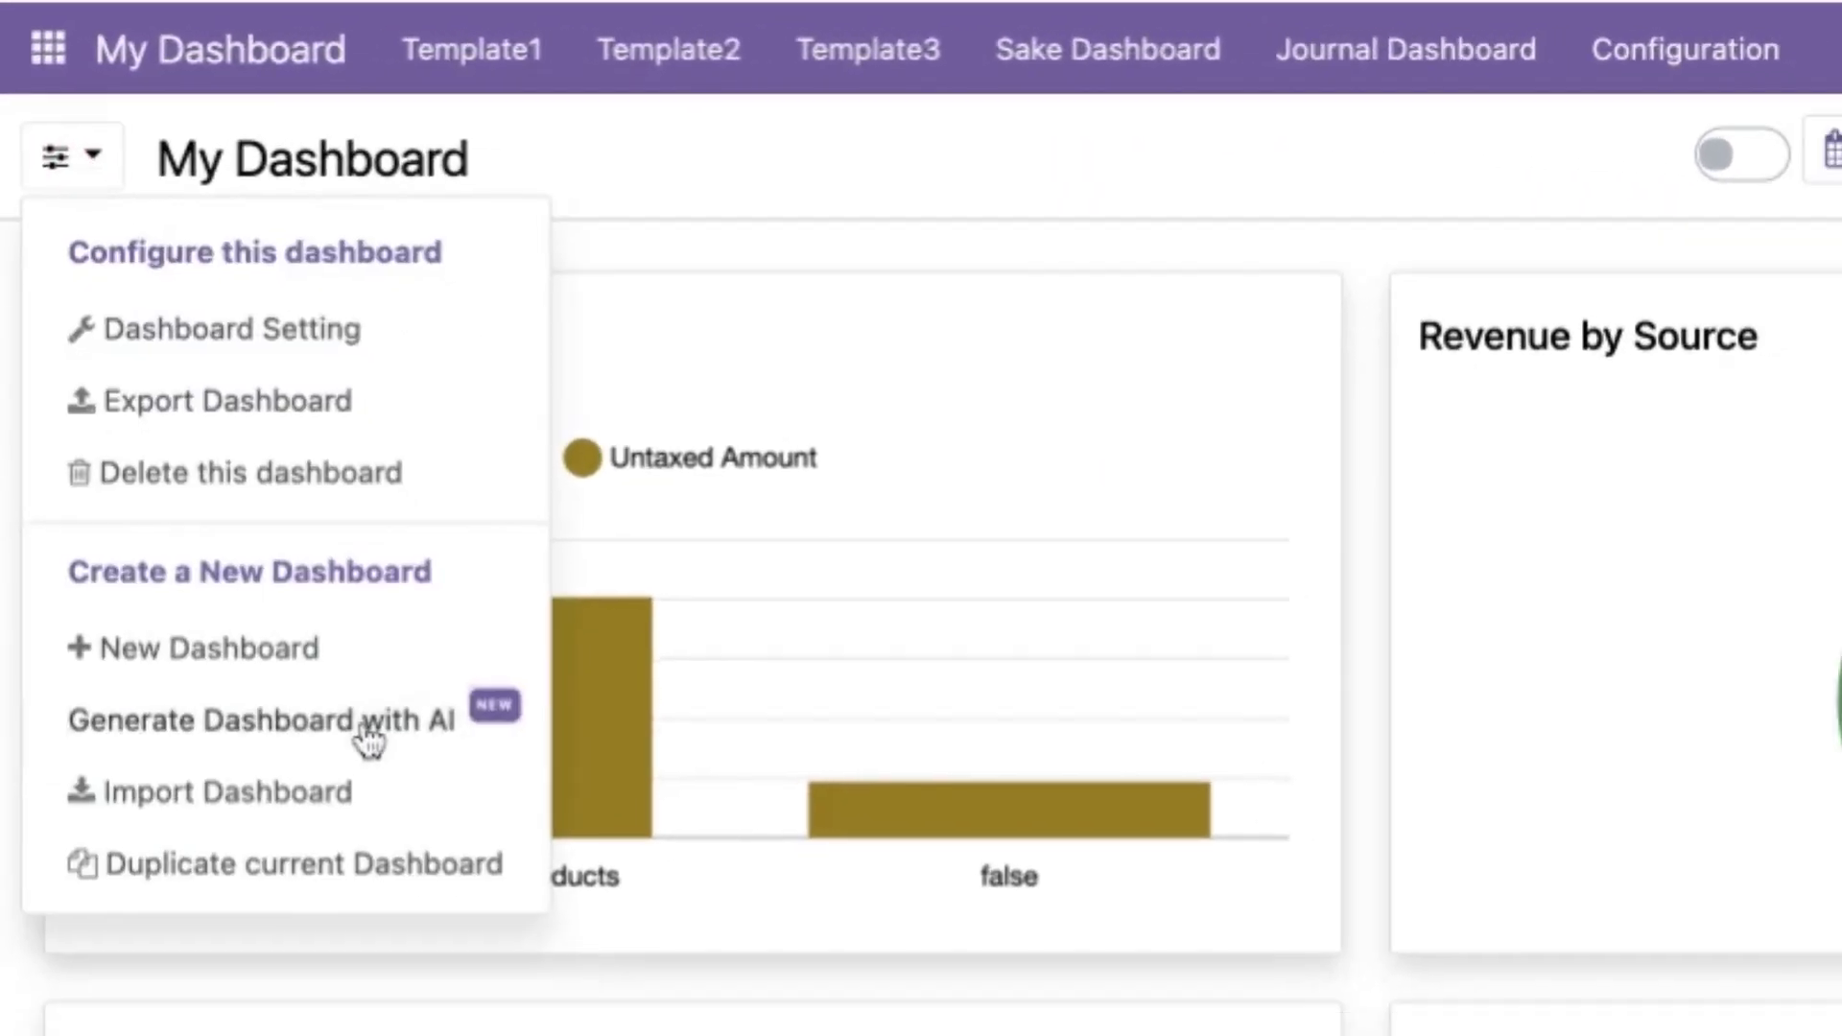
left_click(273, 768)
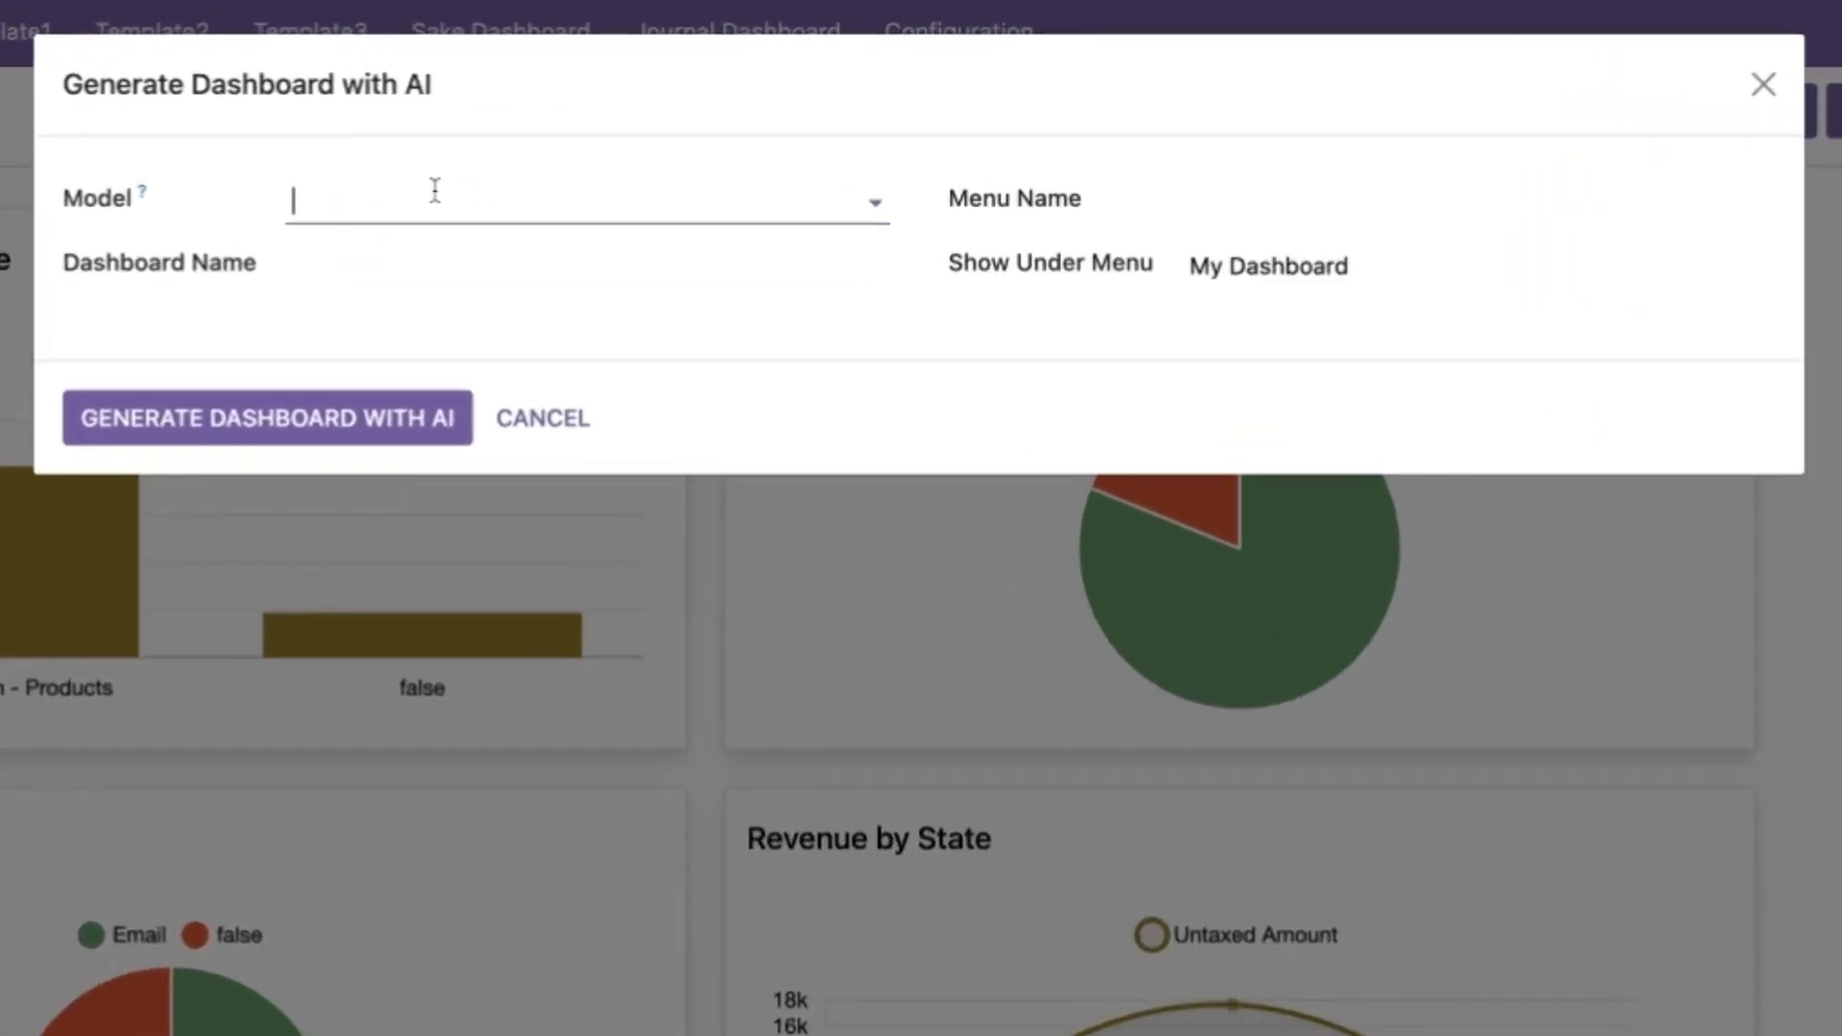
type("Sa")
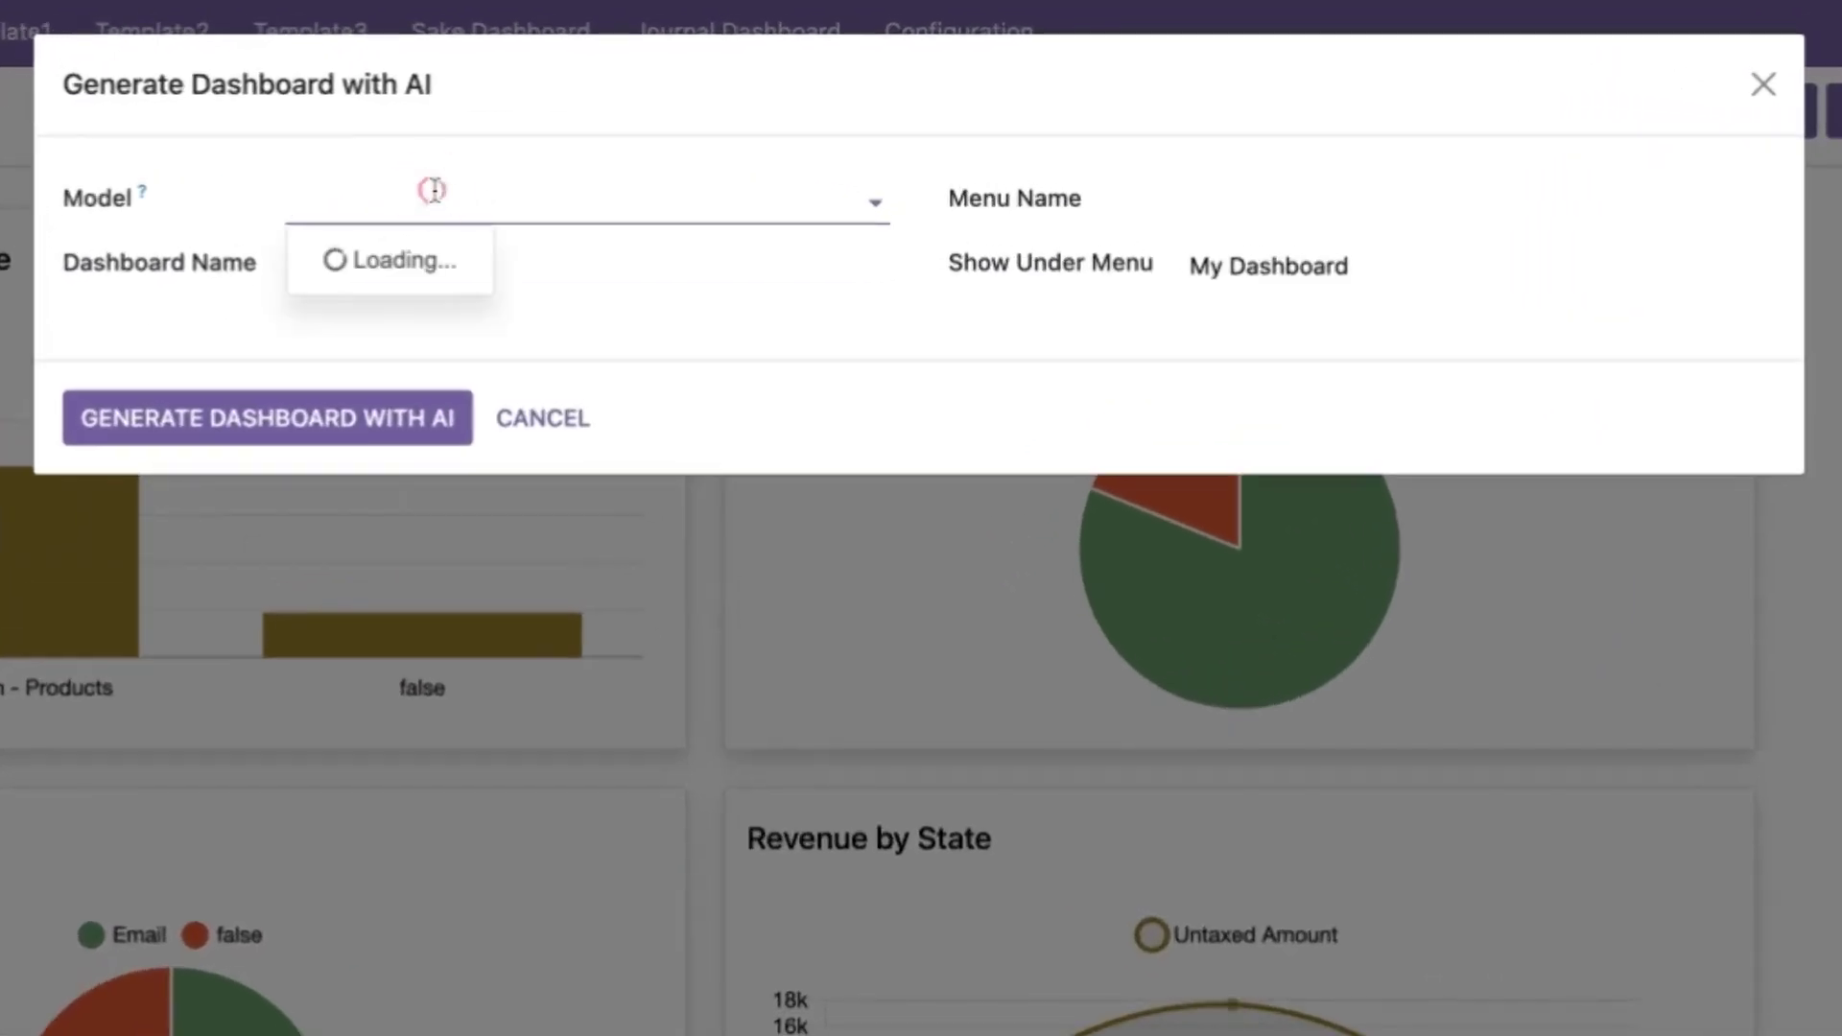
type("les")
key("Down")
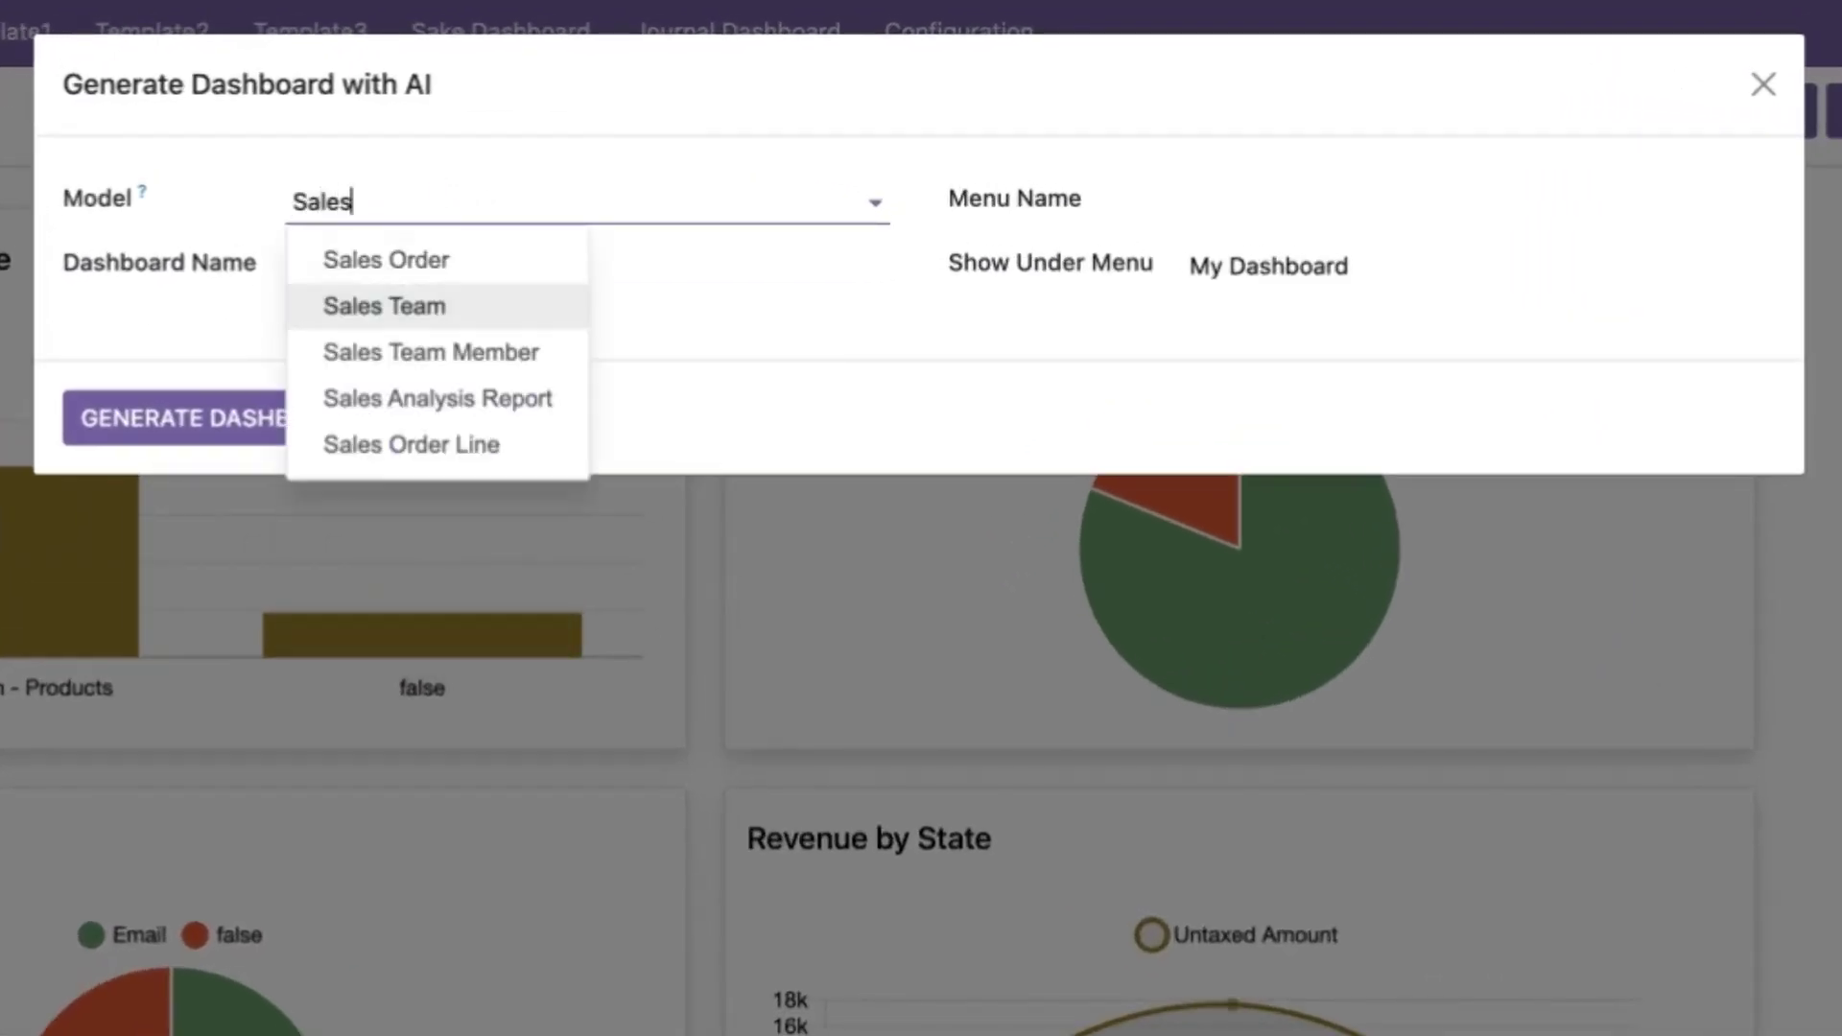
key("Up")
key("Return")
- Name the dashboard and its menu 'Sales Data' and generate it
left_click(434, 280)
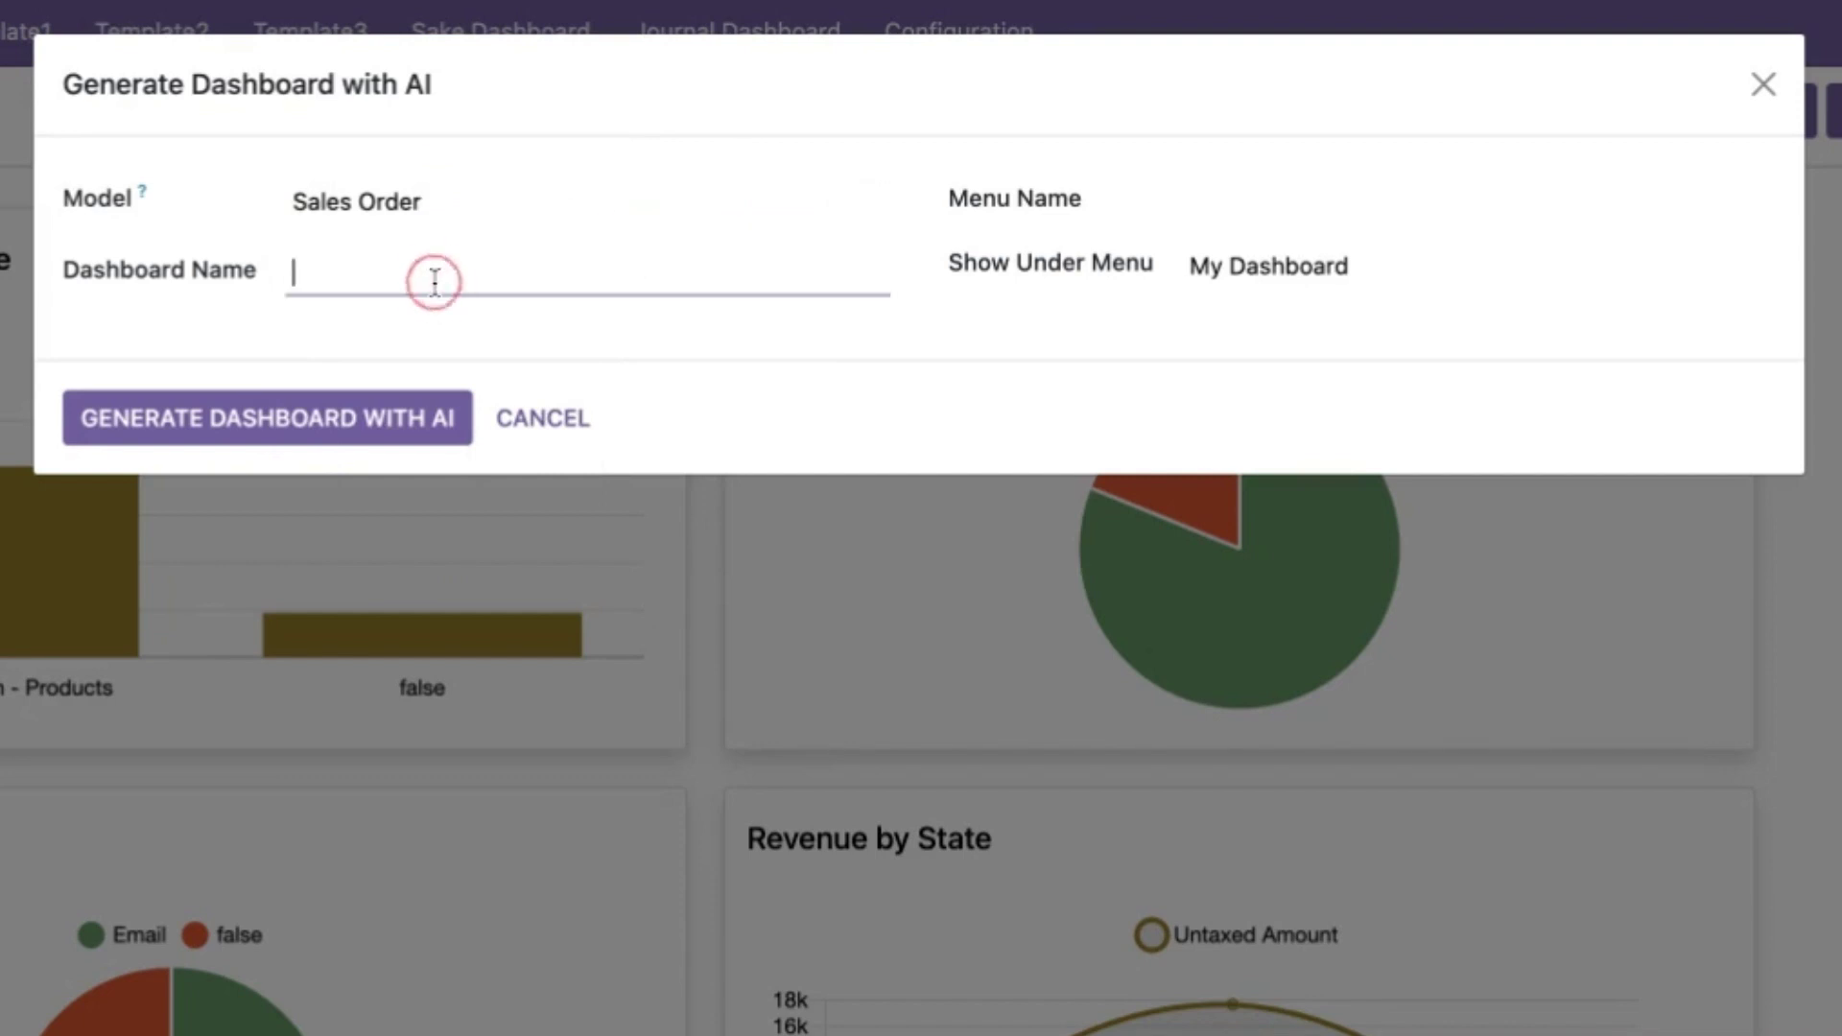
type("Sales Data")
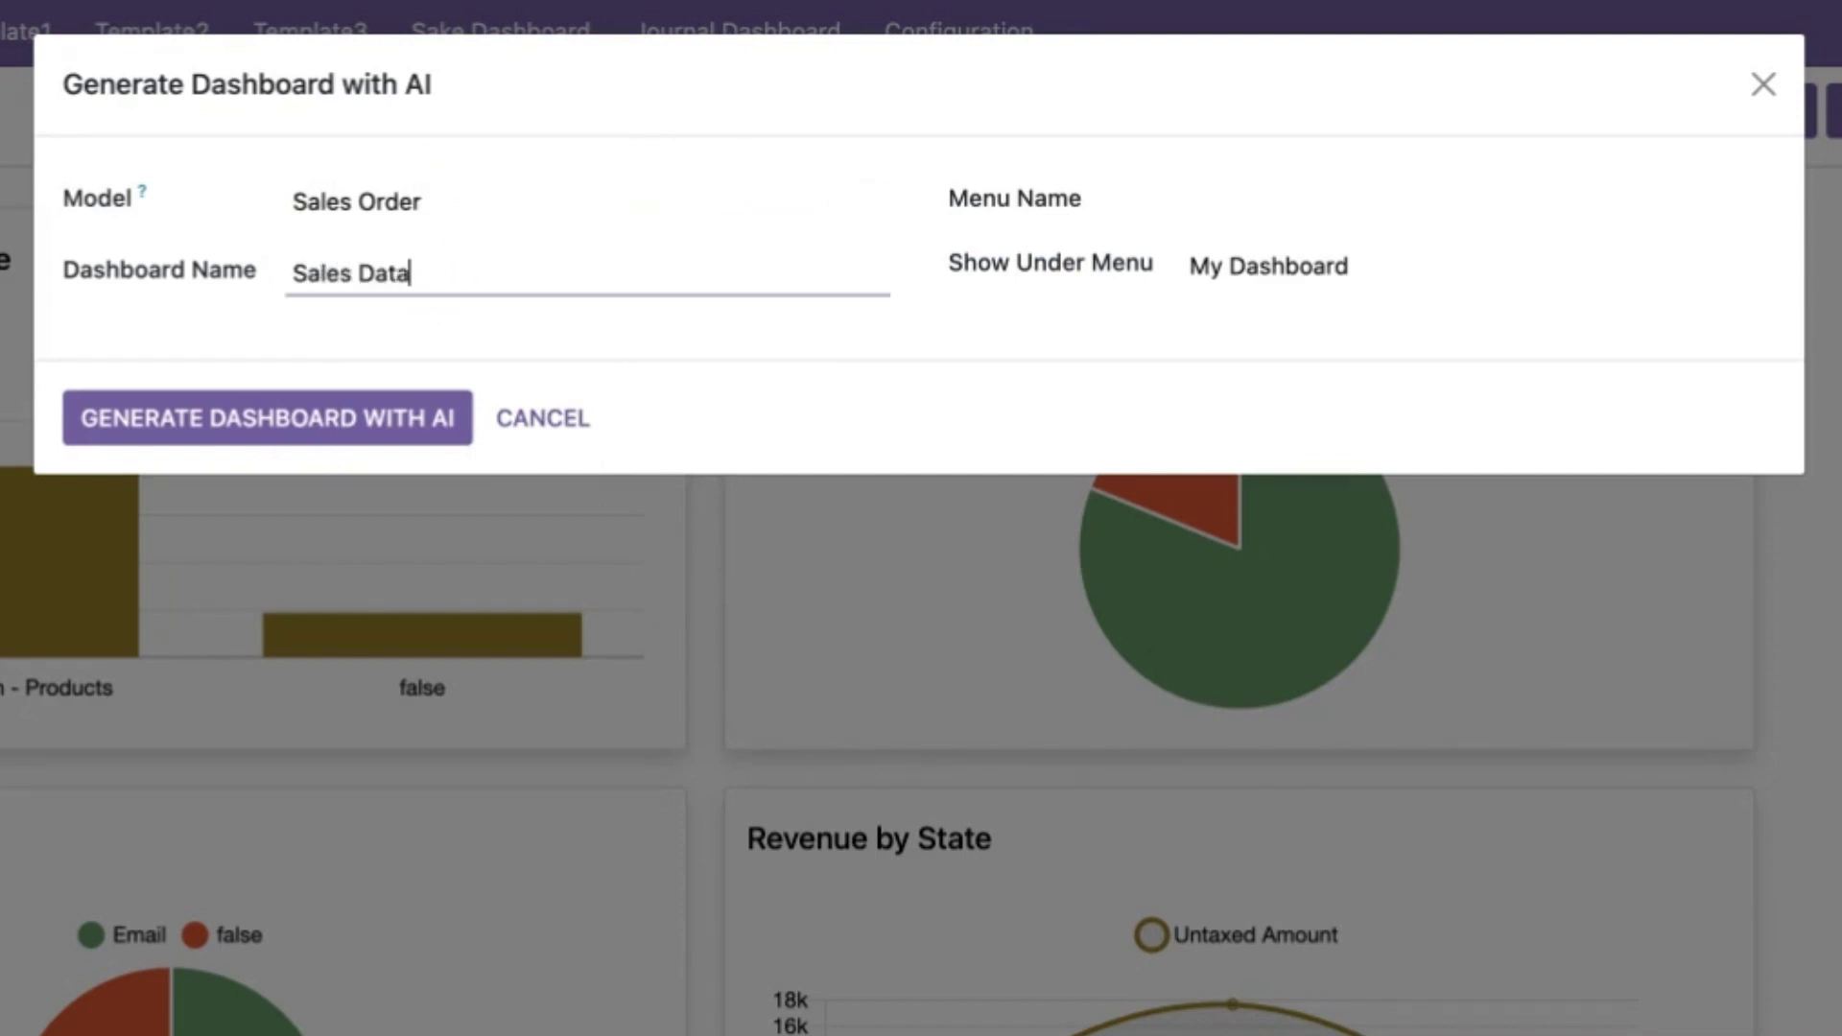
left_click(1271, 201)
type("S")
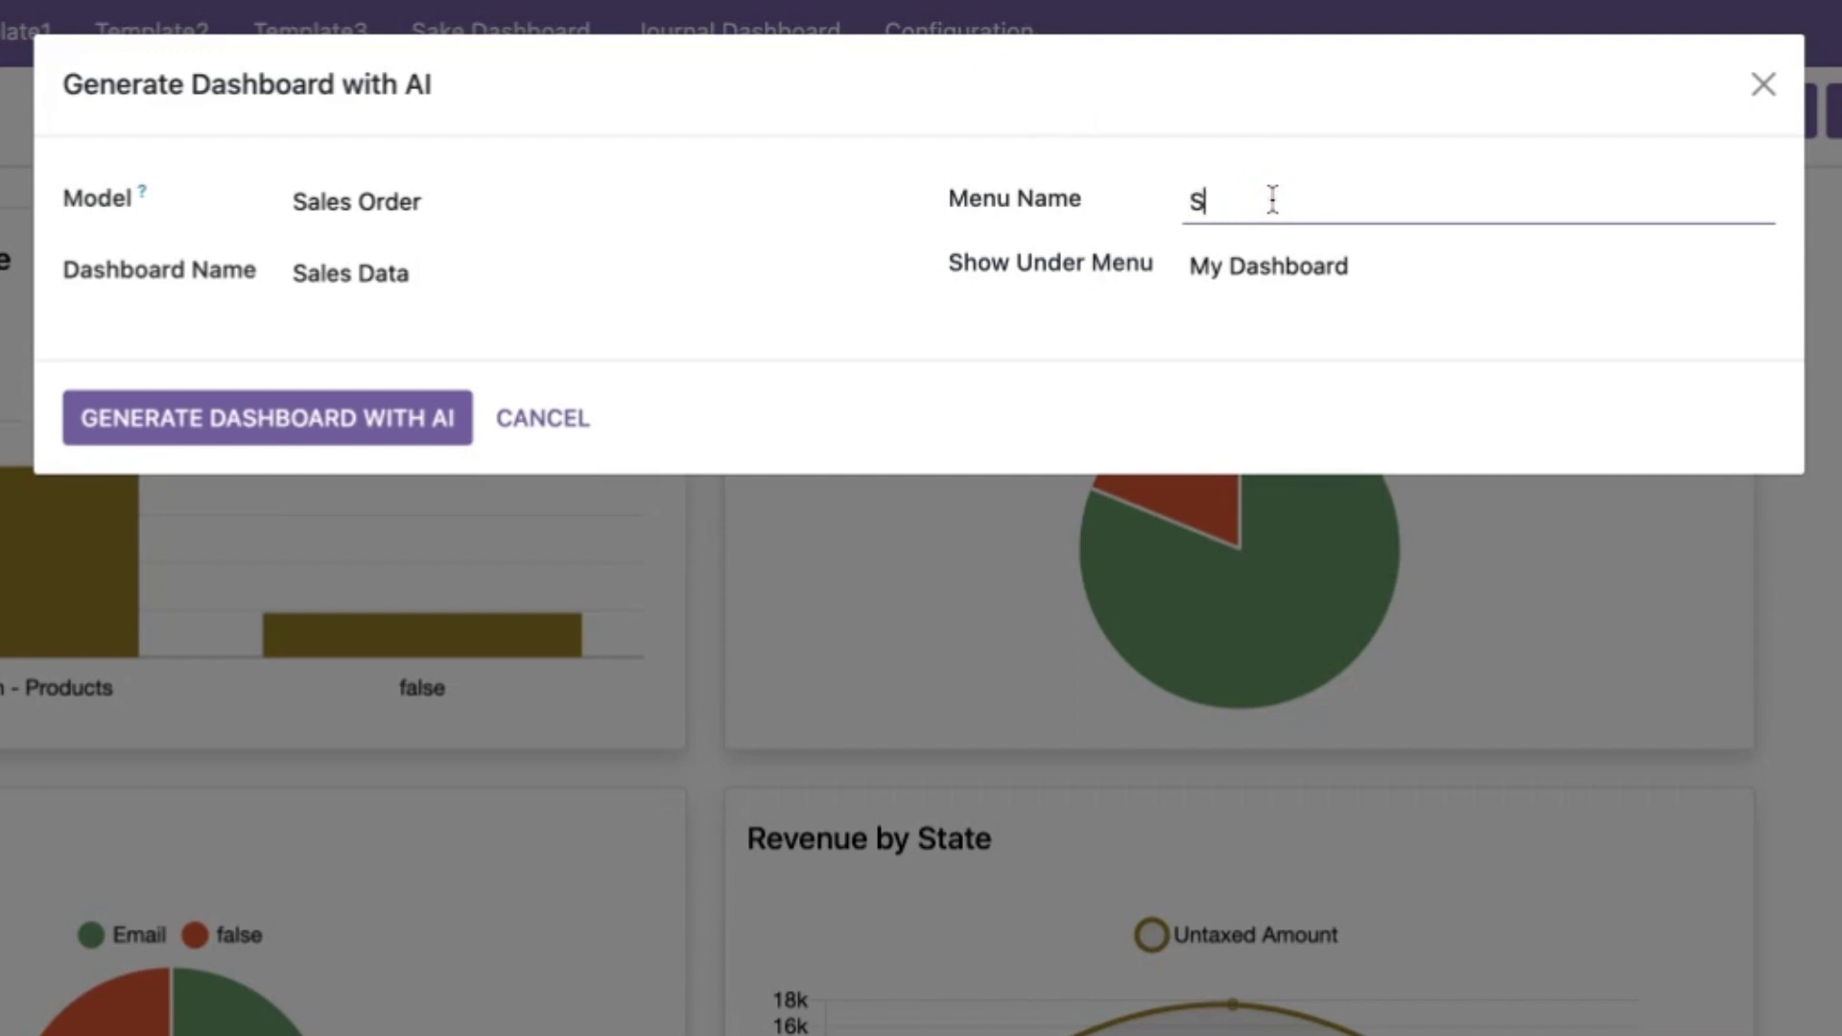
type("ales Data")
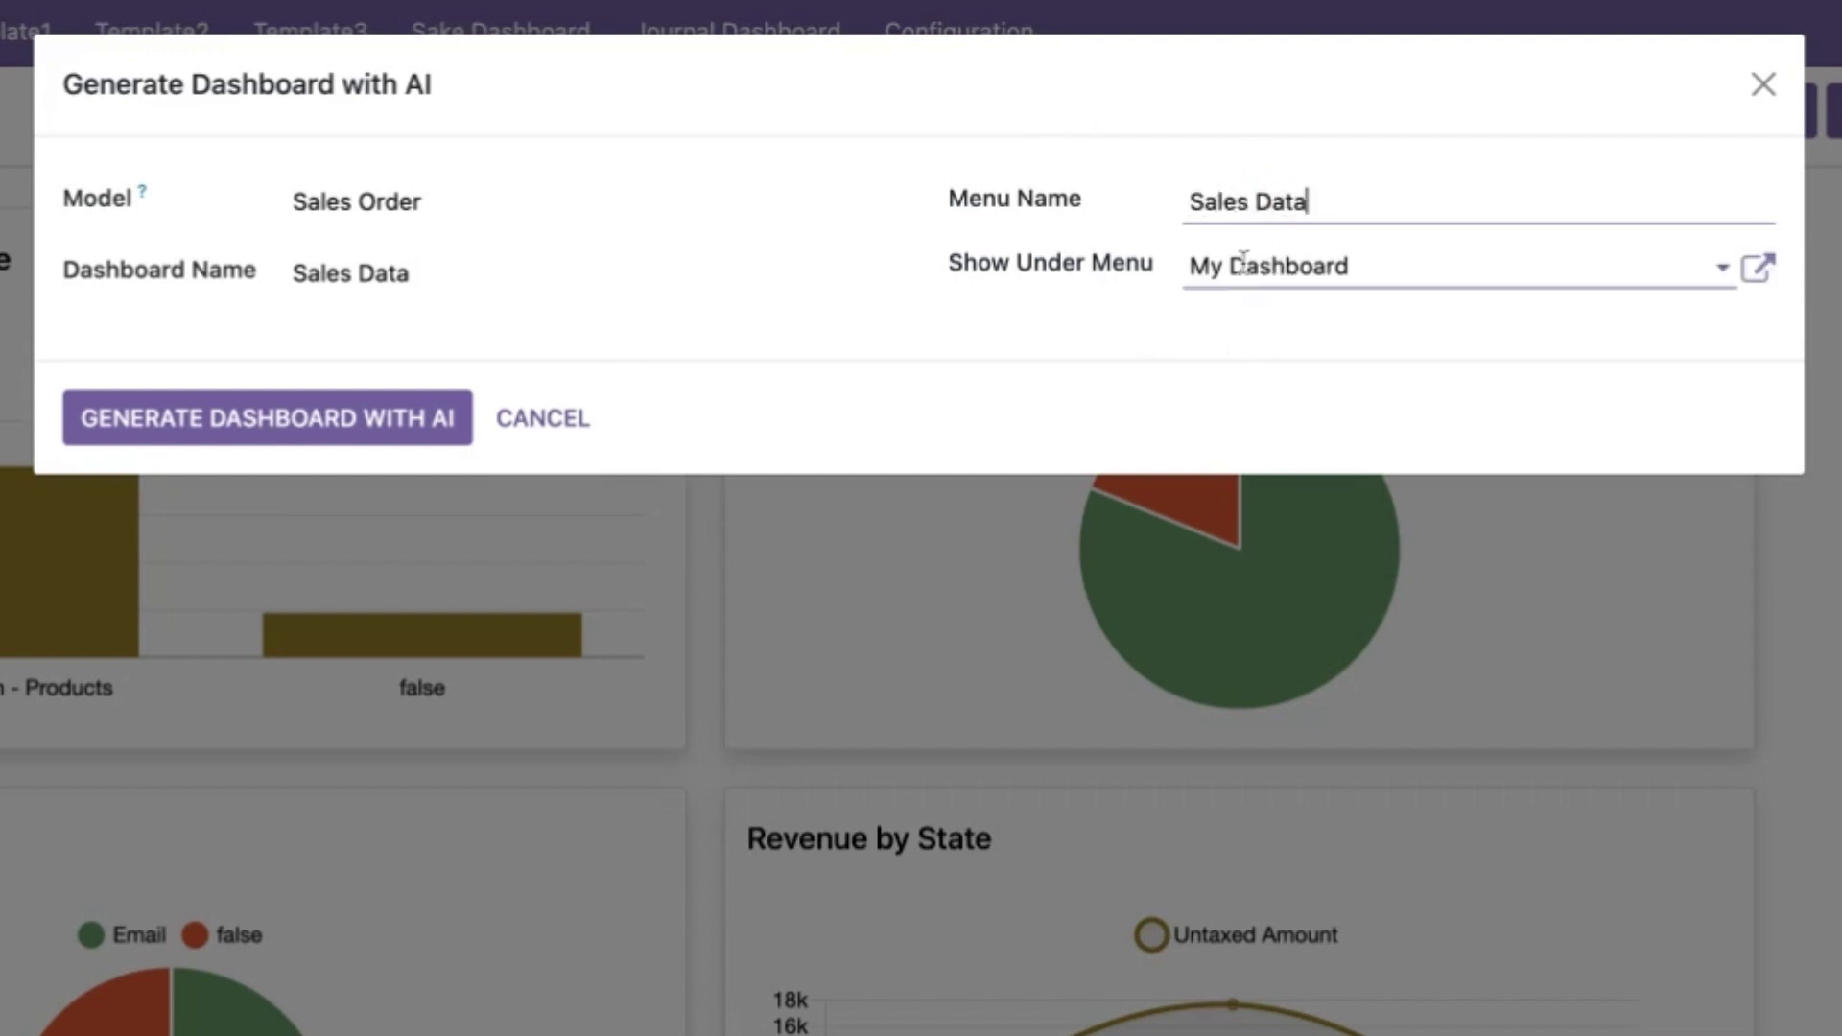
left_click(447, 420)
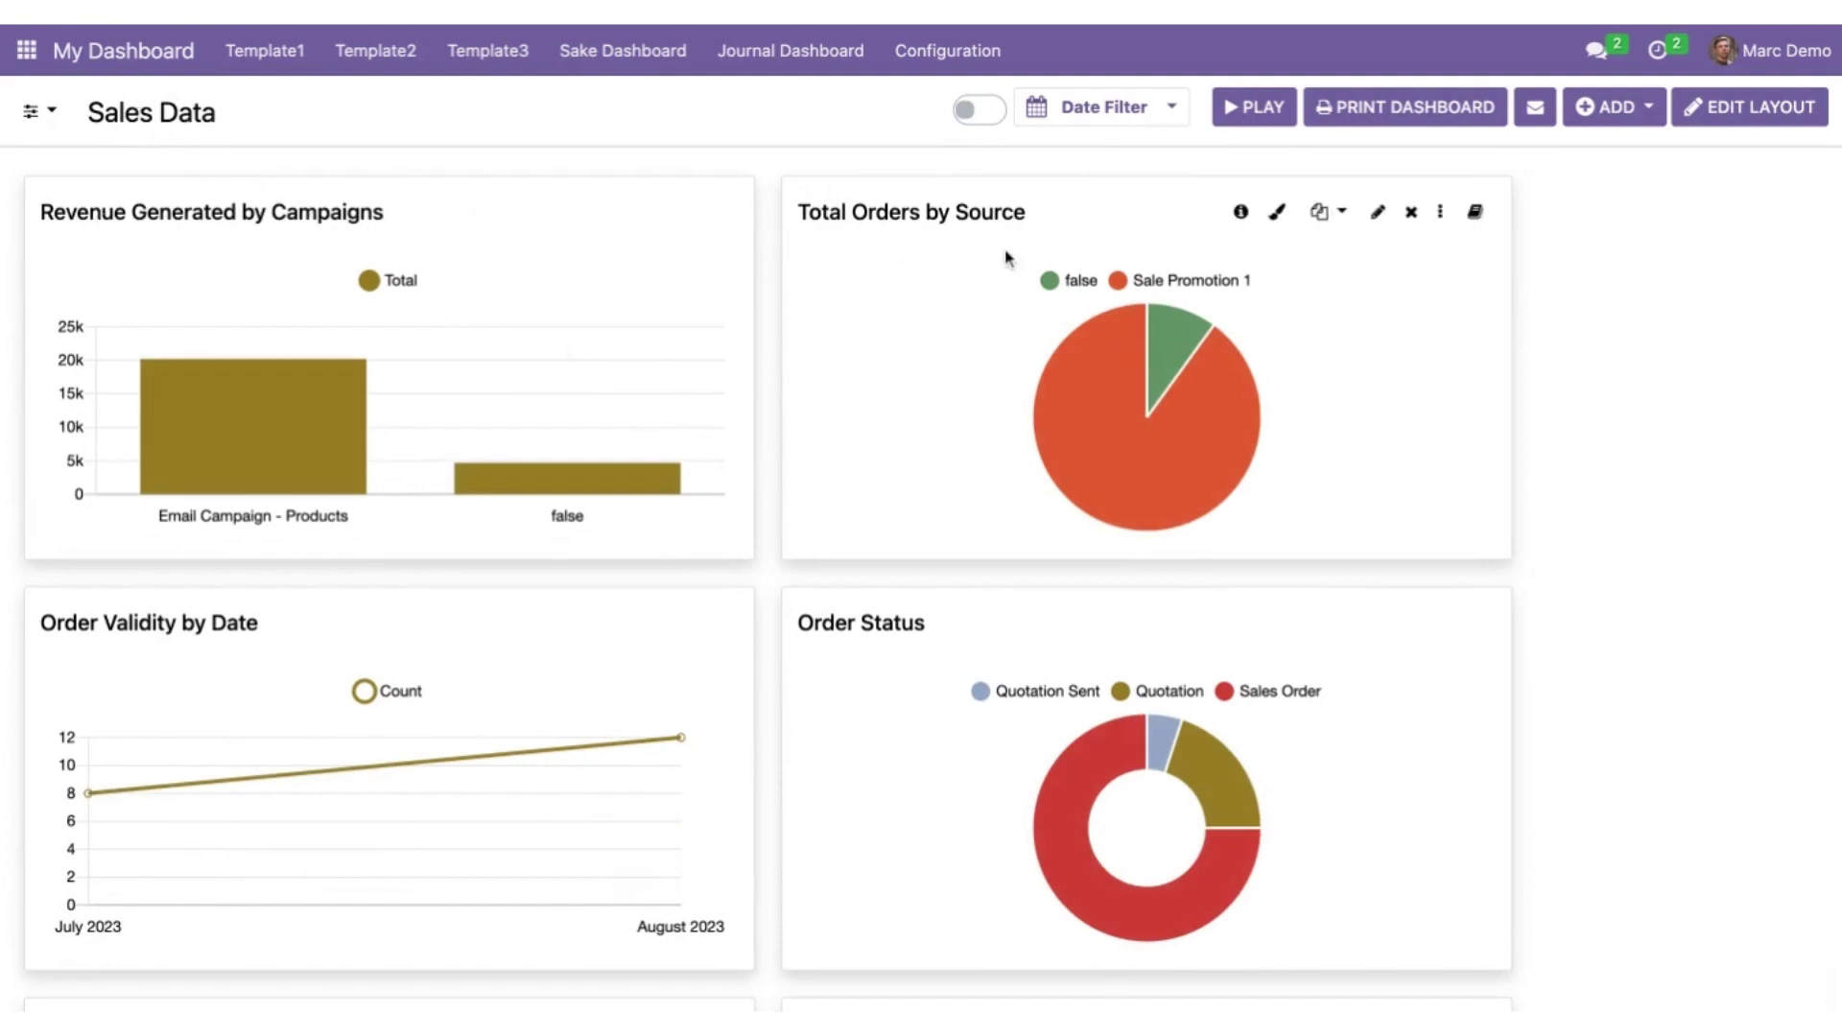
- Scroll through the Sales Data charts, down to Orders by Partner, and back to the top
scroll(970, 537, "down", 3)
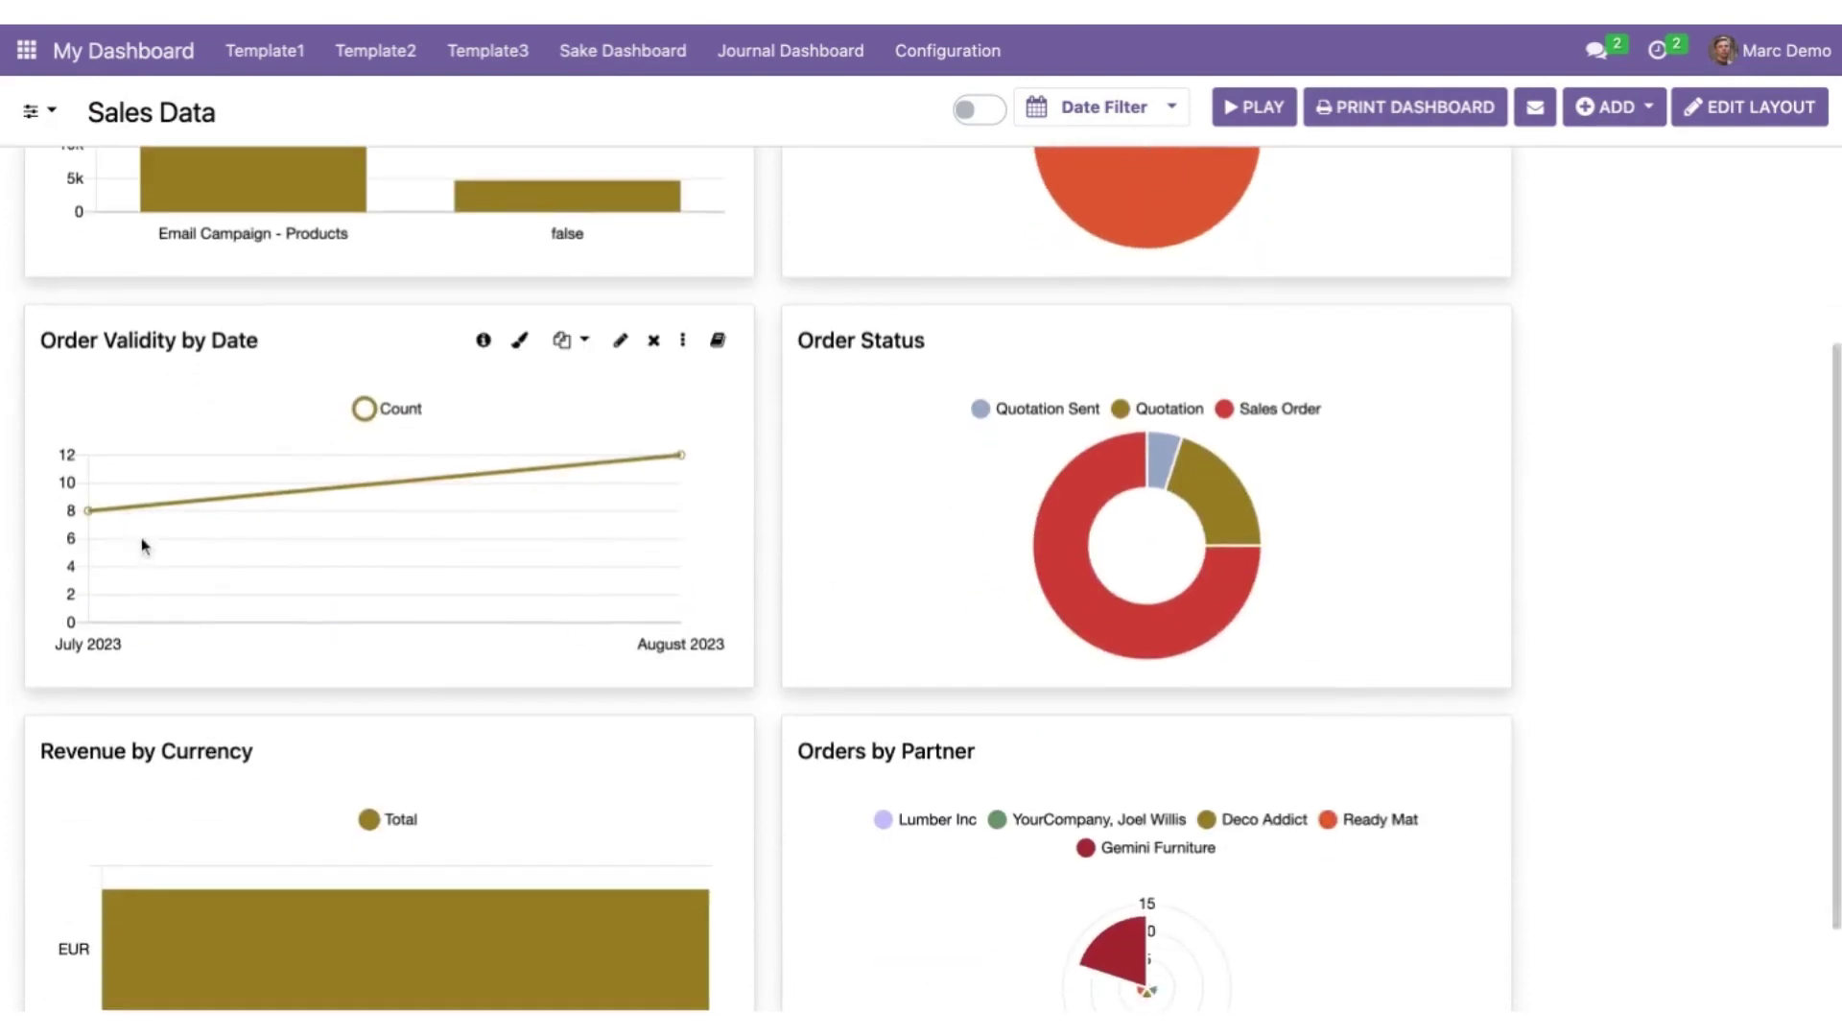
scroll(304, 362, "down", 1)
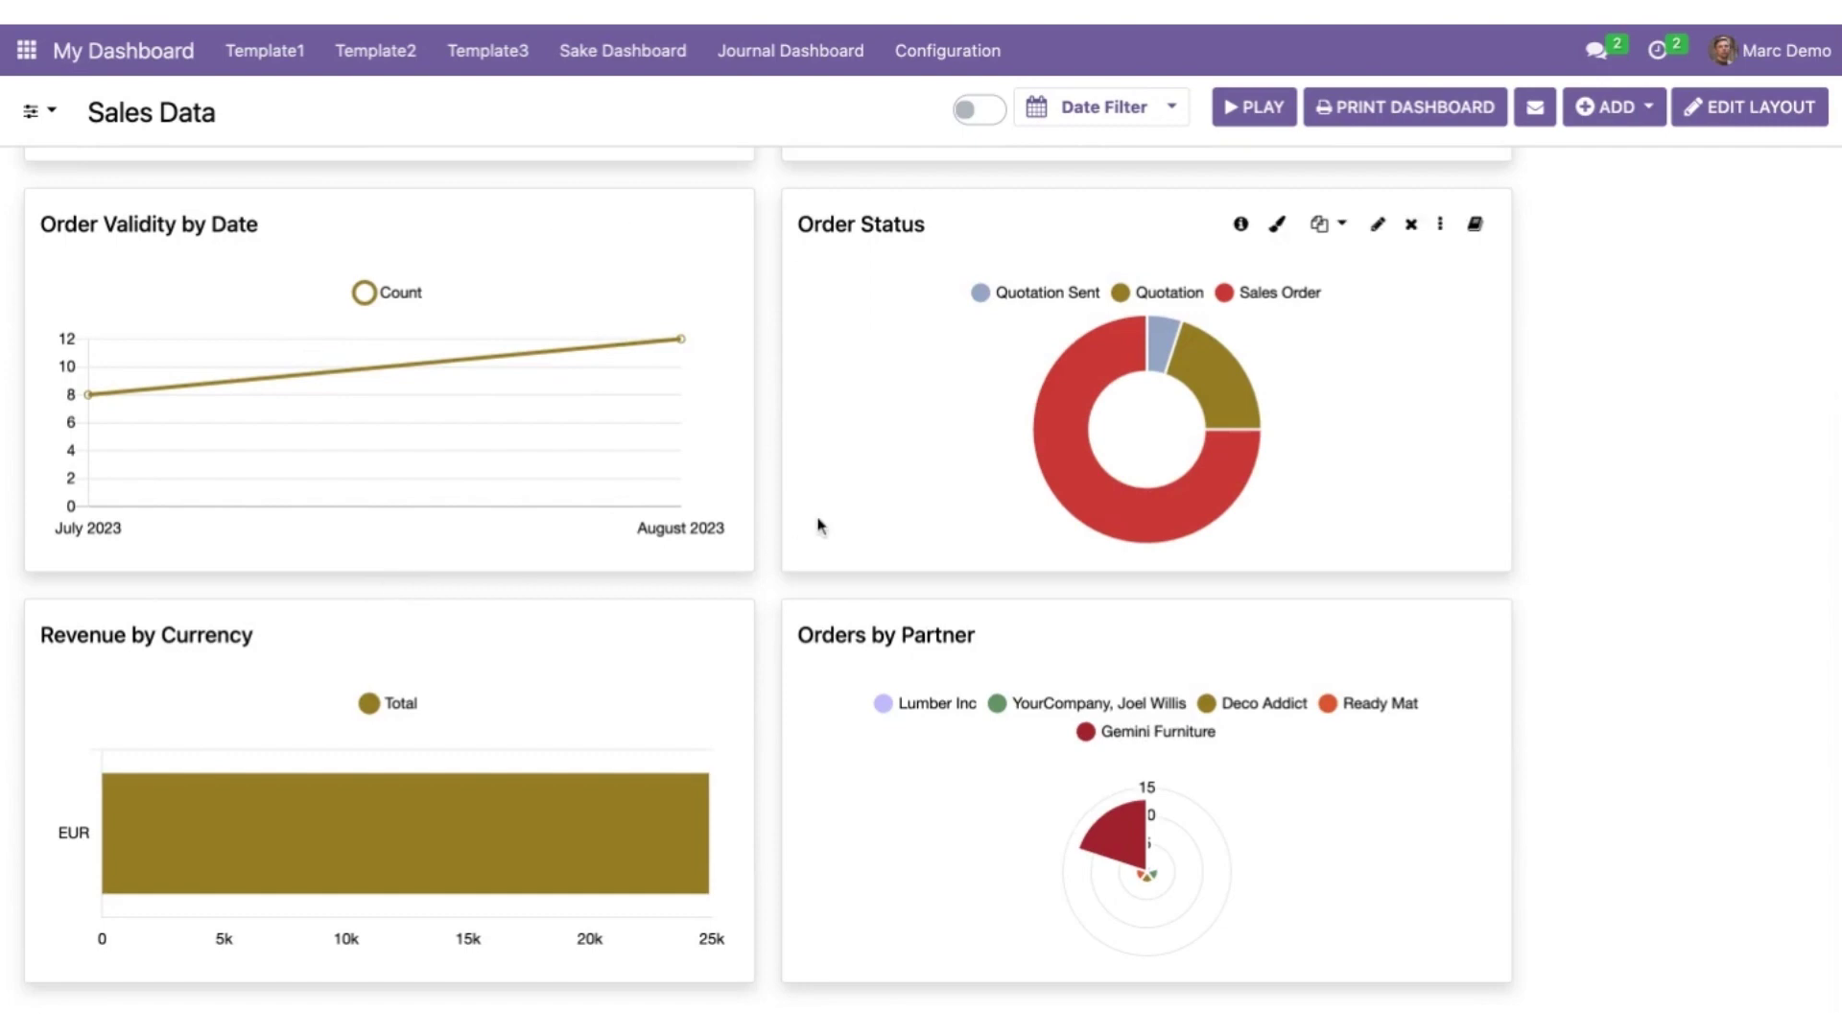
scroll(821, 525, "up", 3)
scroll(818, 527, "down", 3)
scroll(819, 526, "up", 3)
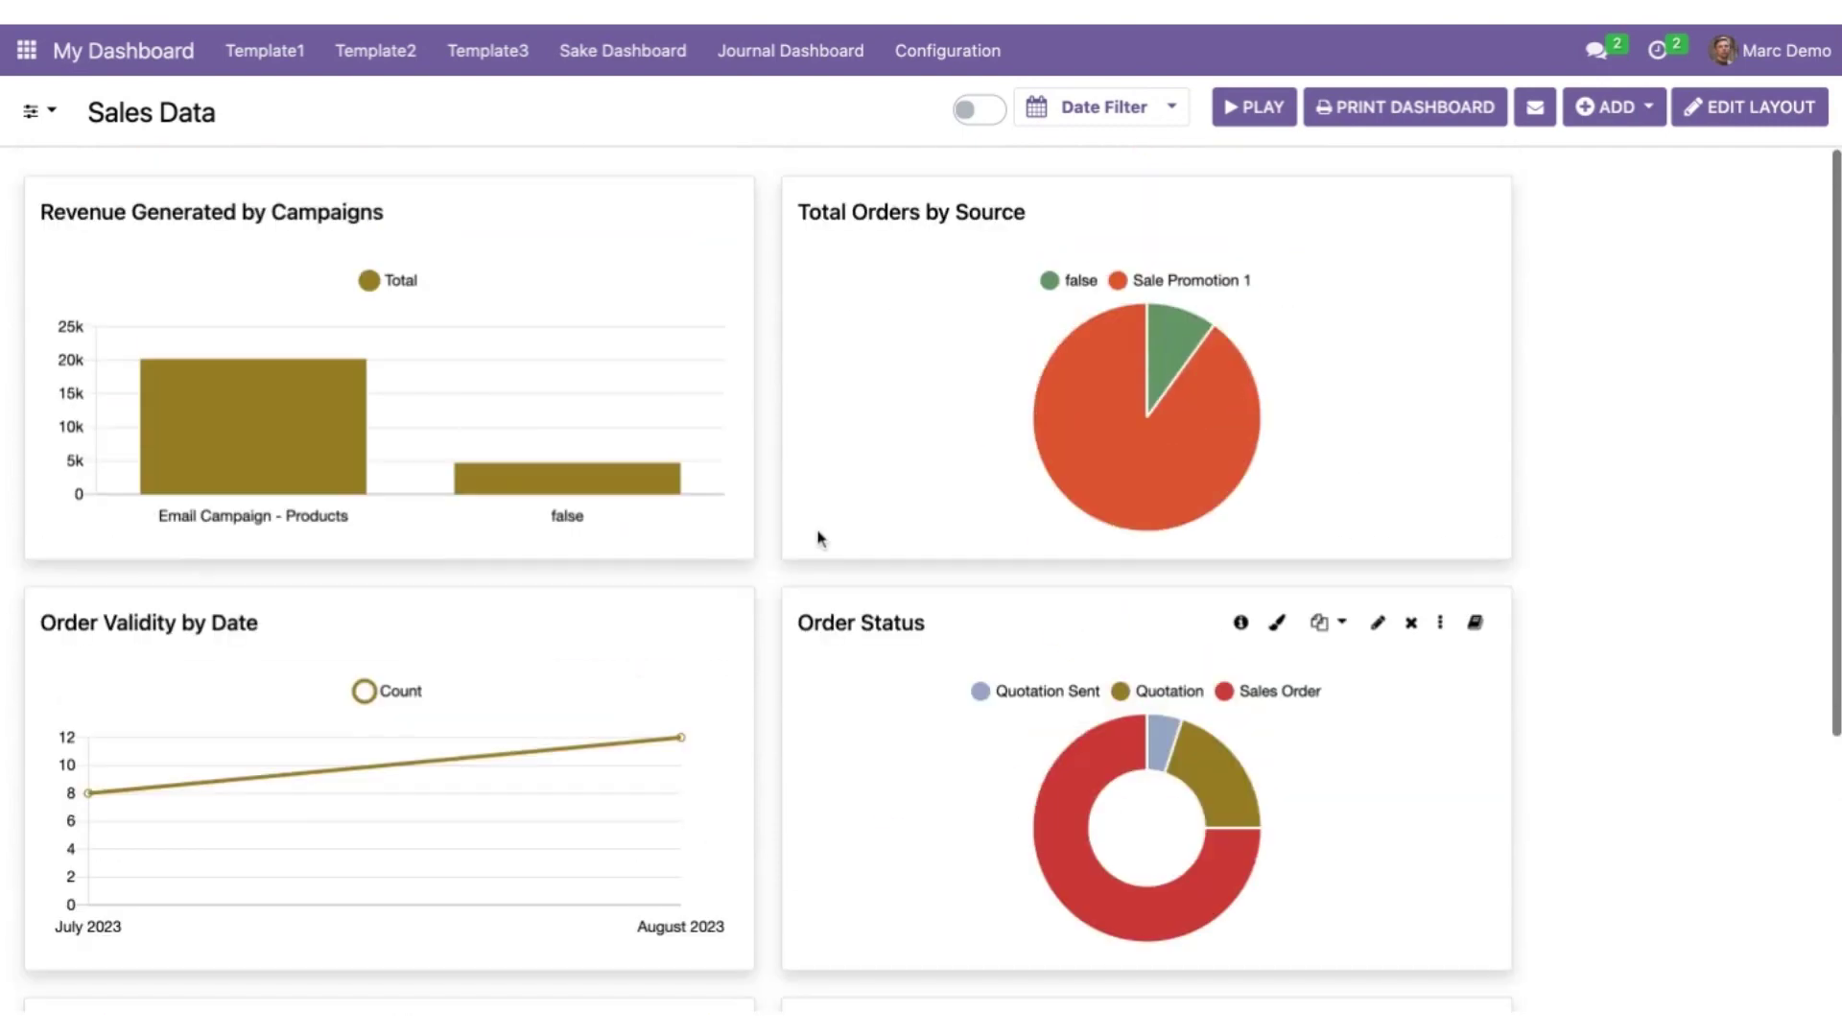